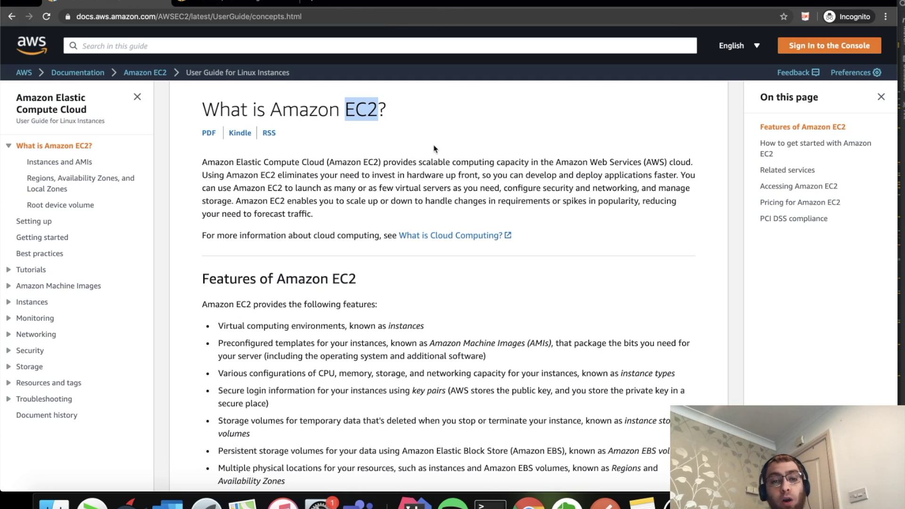
Step: Highlight "EC2" in the documentation page's main heading and clear the highlight
left_click(394, 140)
left_click_drag(375, 105, 345, 109)
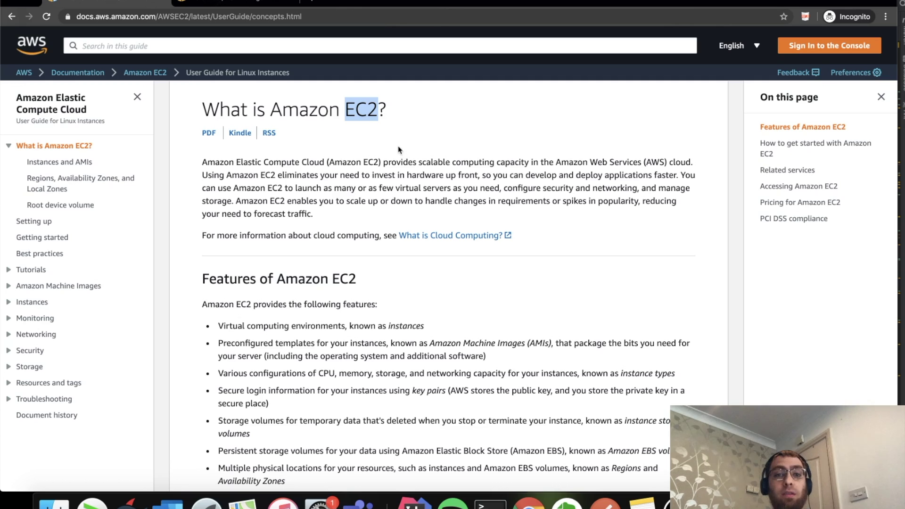
left_click(389, 157)
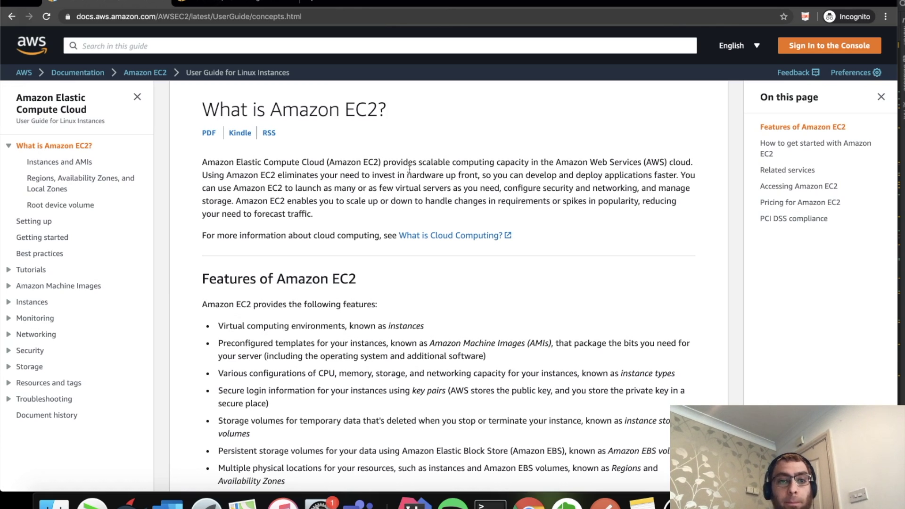
Step: Examine the introduction and the Features of Amazon EC2 list in the user guide
scroll(410, 172, "down", 2)
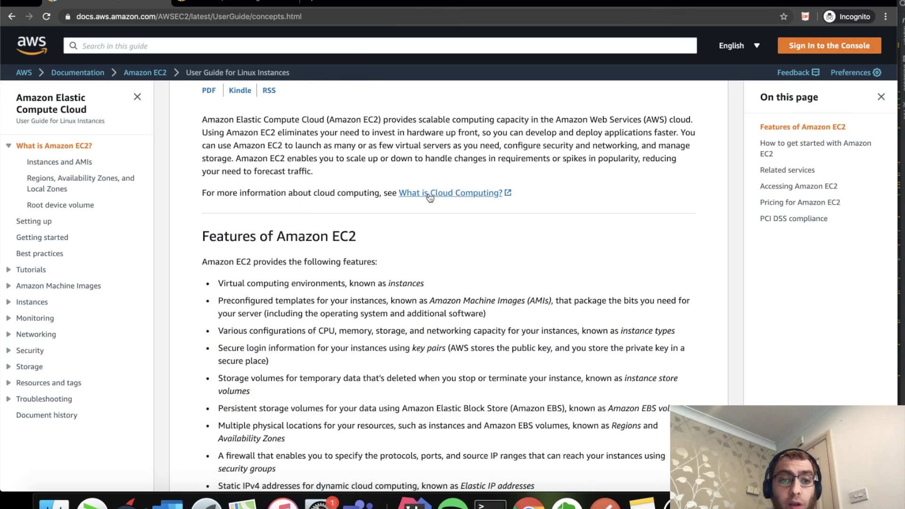
scroll(418, 218, "down", 5)
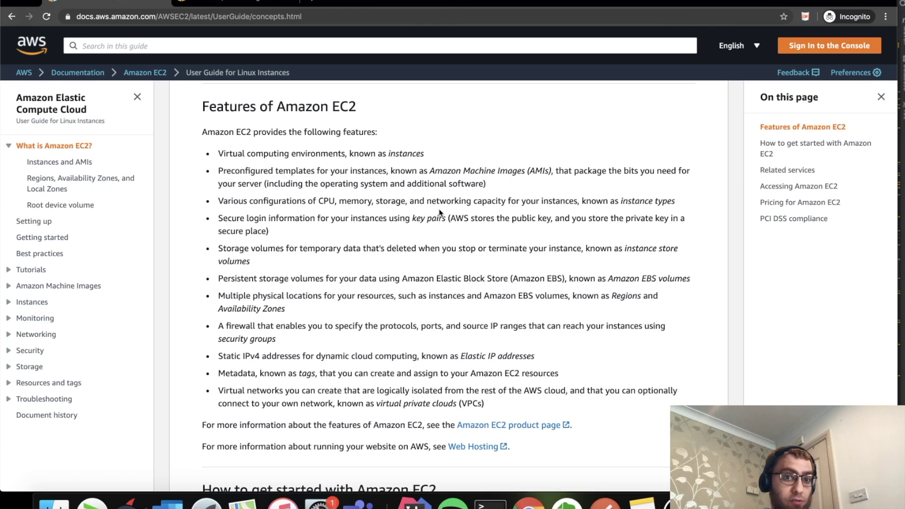
scroll(420, 202, "down", 1)
scroll(421, 206, "up", 2)
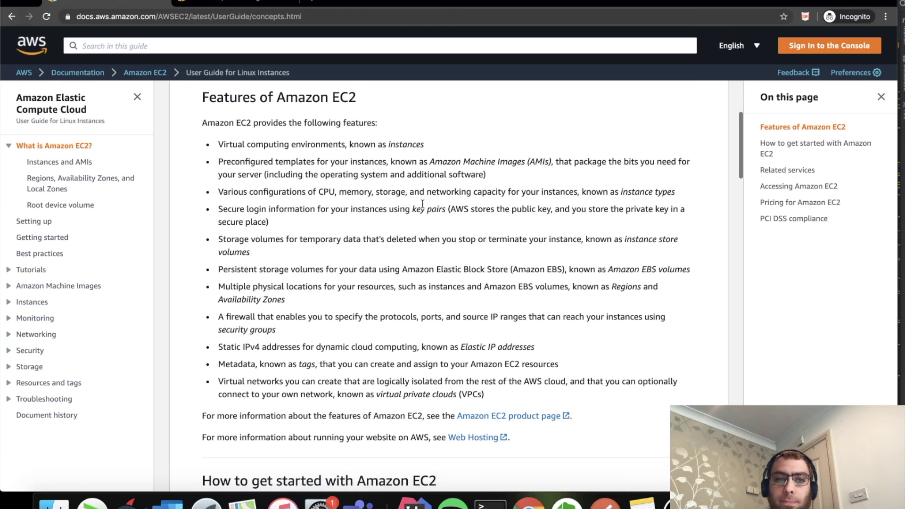
scroll(422, 207, "up", 2)
scroll(423, 208, "down", 3)
scroll(422, 208, "up", 1)
scroll(423, 208, "down", 1)
scroll(423, 207, "up", 1)
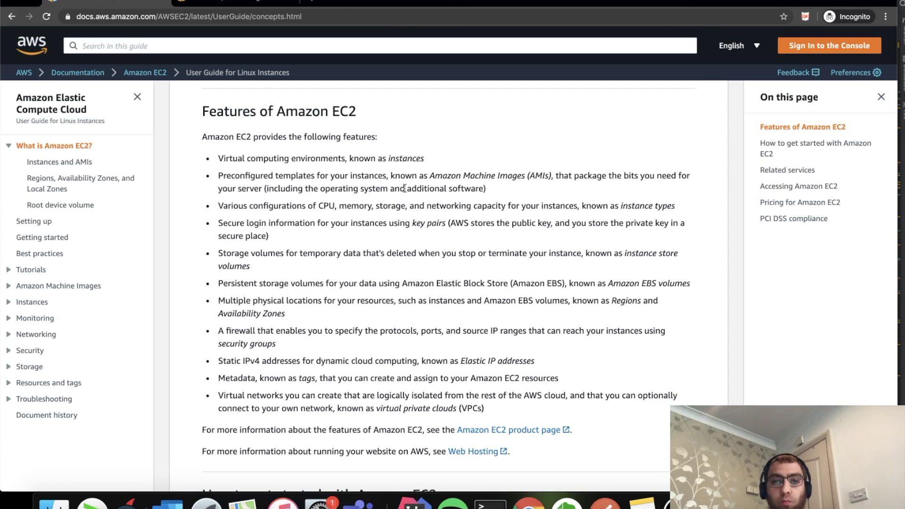
scroll(409, 191, "down", 1)
scroll(411, 192, "up", 2)
scroll(410, 193, "down", 1)
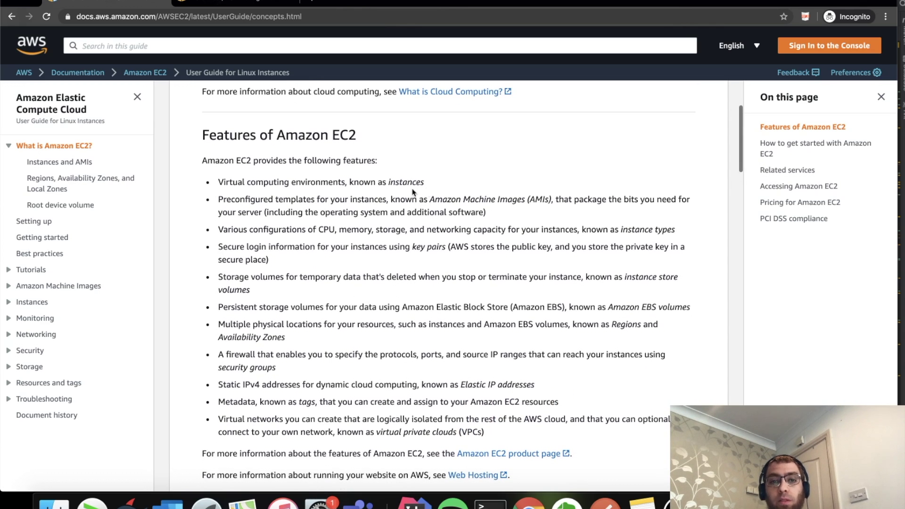
Step: Examine the feature entries on virtual computing environments, preconfigured templates and CPU configurations, highlighting their key text
left_click_drag(426, 184, 344, 185)
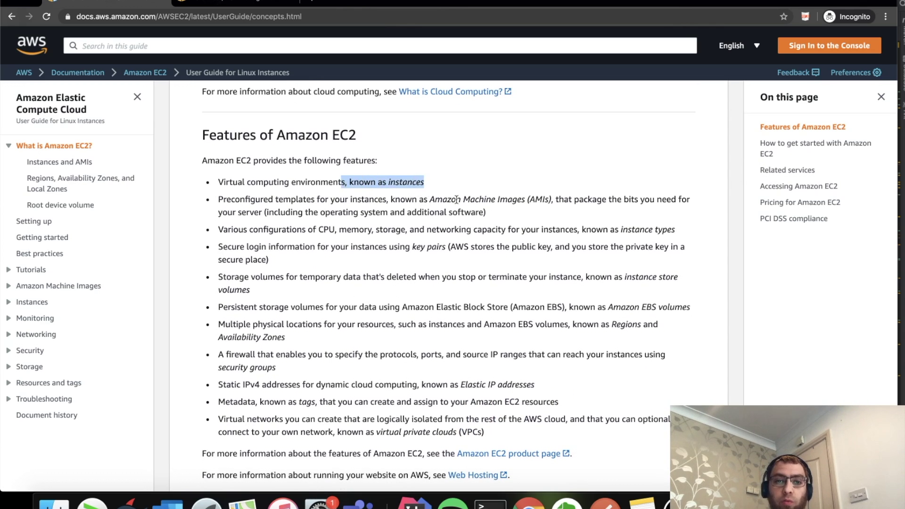
left_click_drag(486, 213, 466, 220)
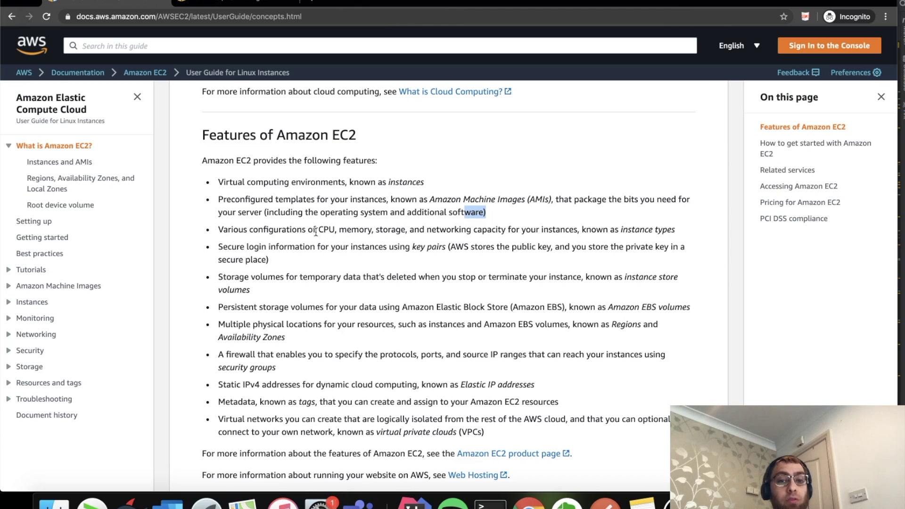
left_click_drag(318, 229, 335, 230)
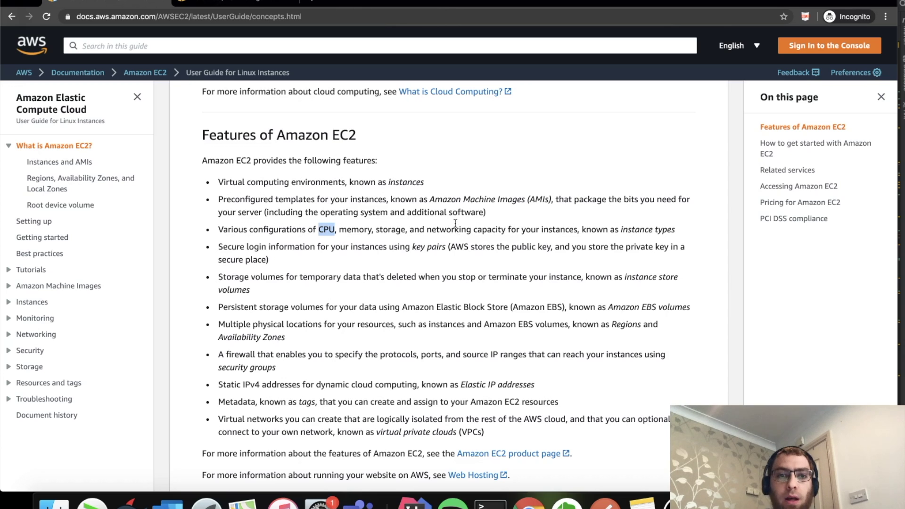
left_click(239, 193)
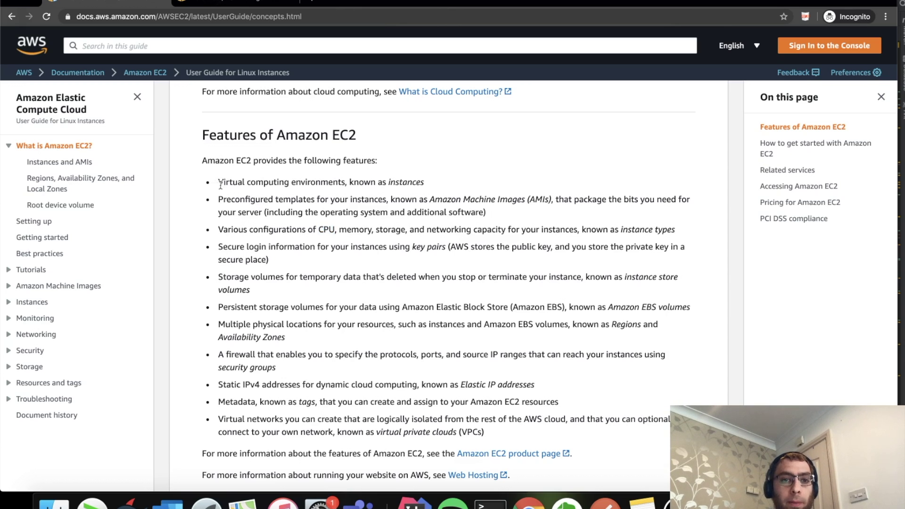
left_click_drag(219, 182, 434, 182)
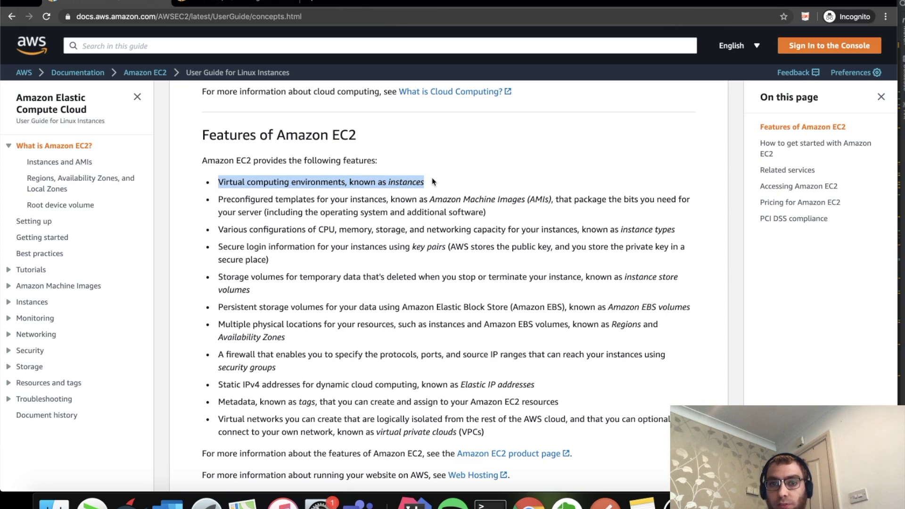
left_click(328, 197)
scroll(329, 197, "down", 2)
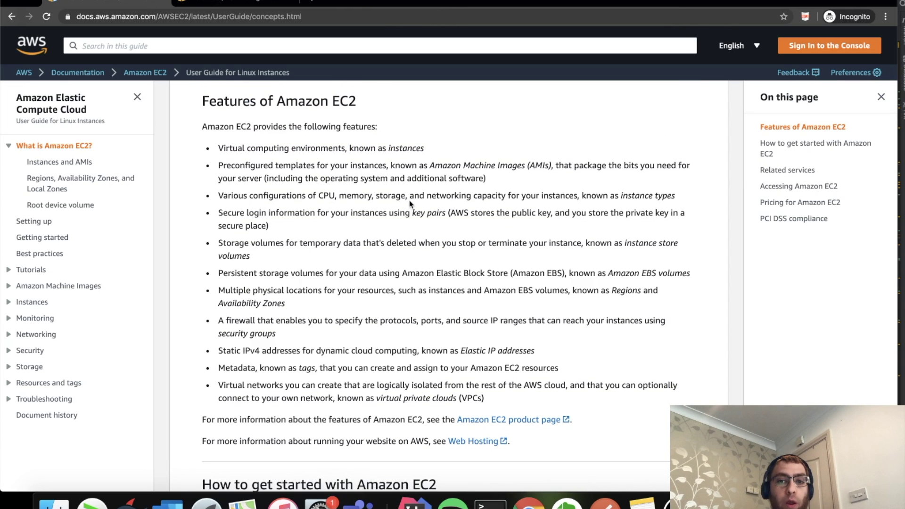
Step: Highlight the term Amazon Machine Images in the preconfigured templates entry, and clear the highlight
left_click_drag(433, 166, 527, 168)
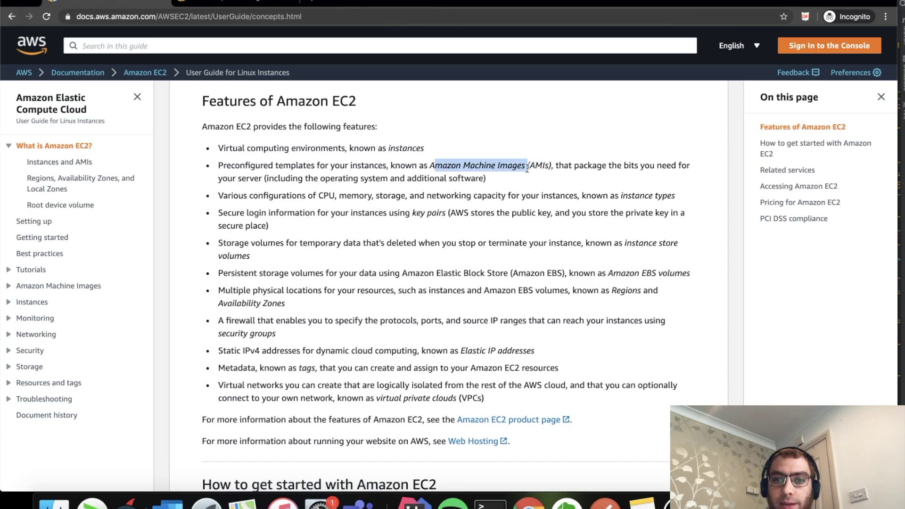
left_click_drag(428, 164, 523, 167)
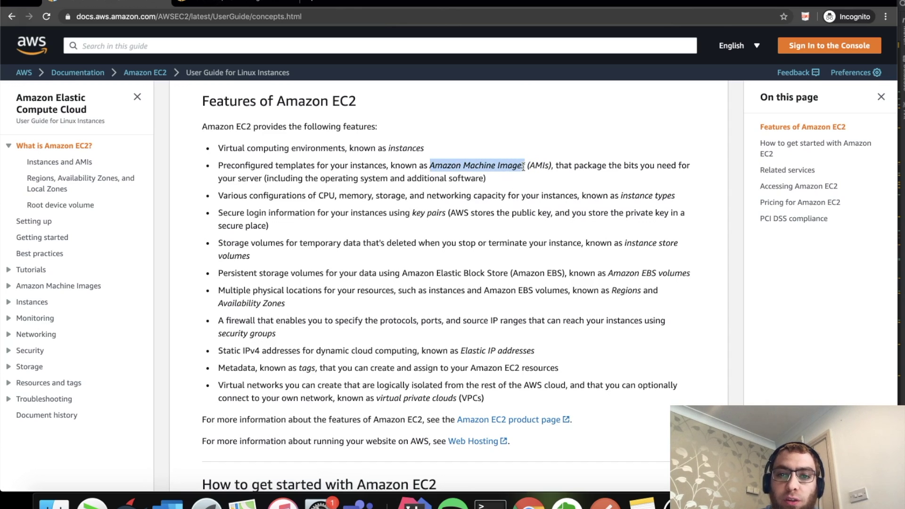
left_click(544, 191)
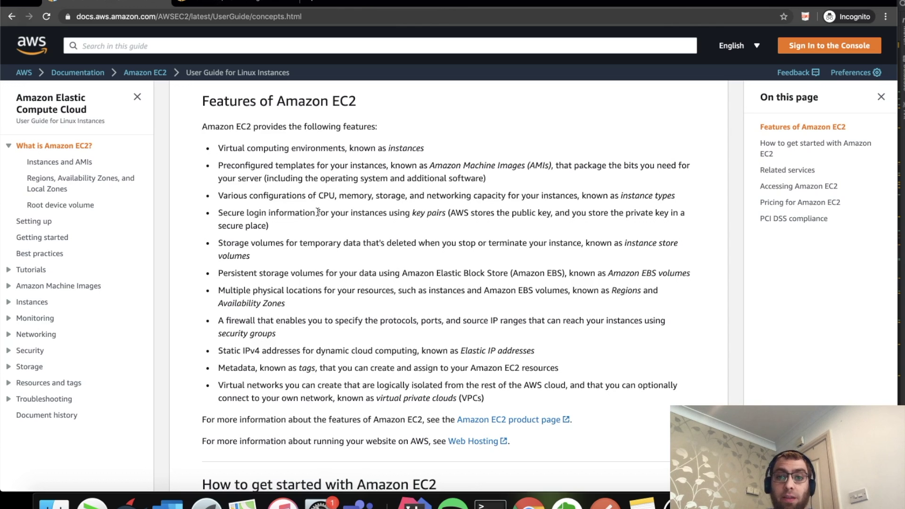
Step: Find the How to get started with Amazon EC2 section and open its Instance types page
scroll(349, 233, "down", 4)
scroll(378, 255, "up", 5)
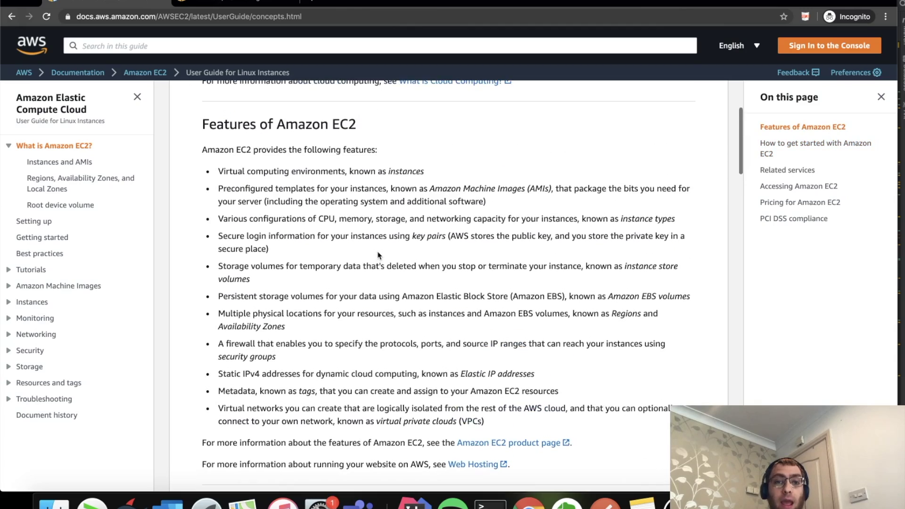
scroll(380, 253, "down", 7)
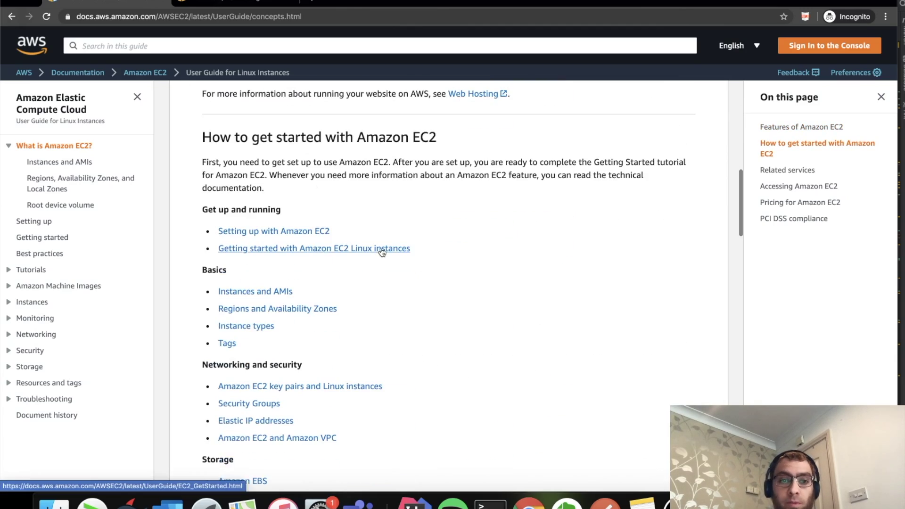
scroll(382, 252, "down", 5)
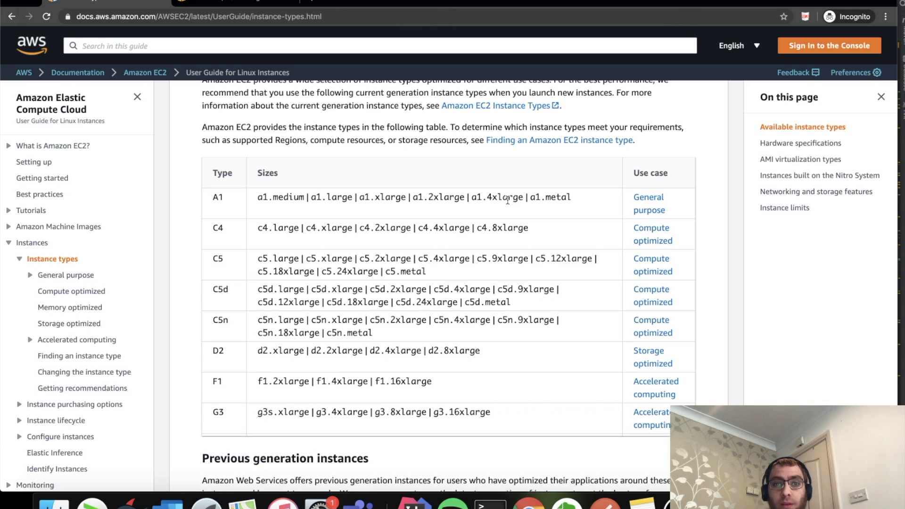
Step: Examine the sizes and use cases in the Available instance types table, from A1 through z1d
scroll(507, 200, "up", 4)
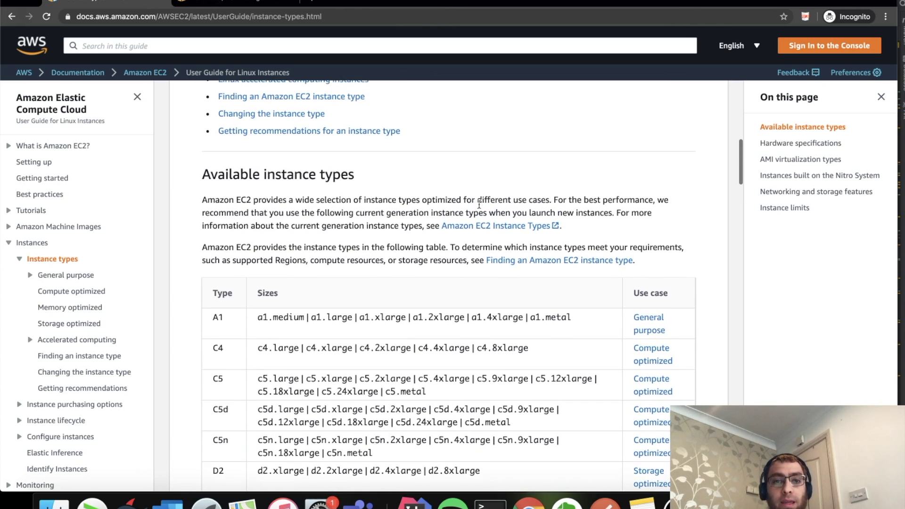
scroll(598, 254, "down", 3)
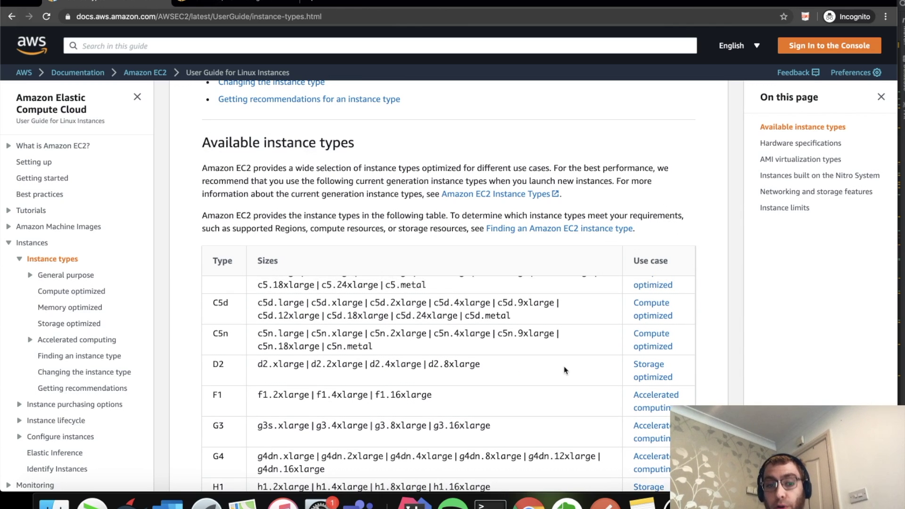
scroll(566, 376, "up", 3)
scroll(512, 194, "down", 3)
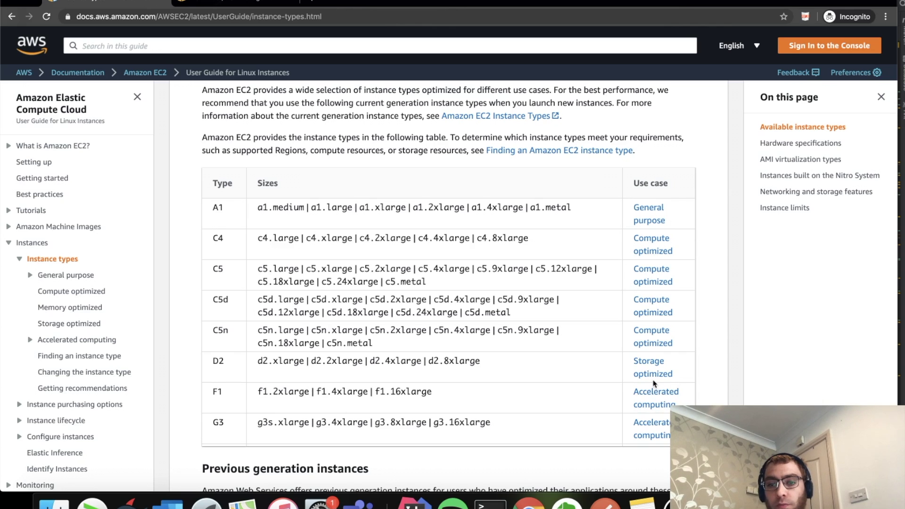
scroll(654, 383, "down", 1)
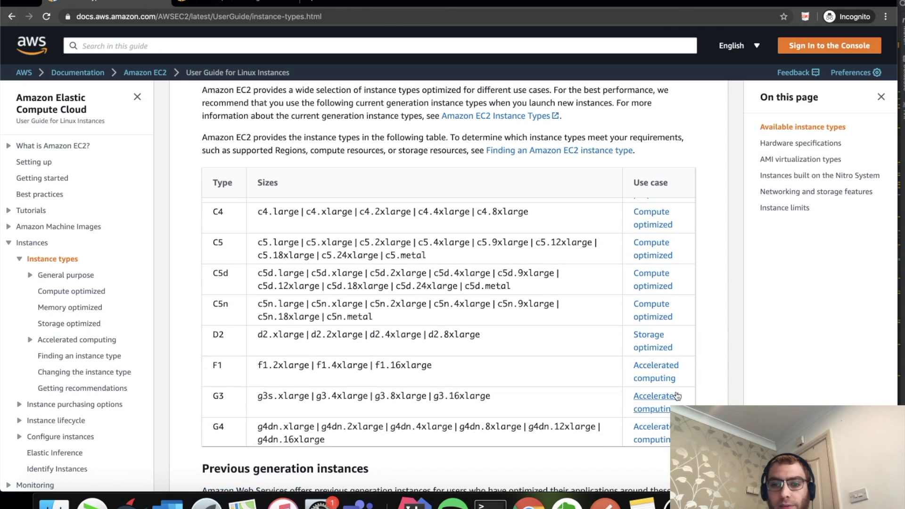
scroll(631, 401, "down", 2)
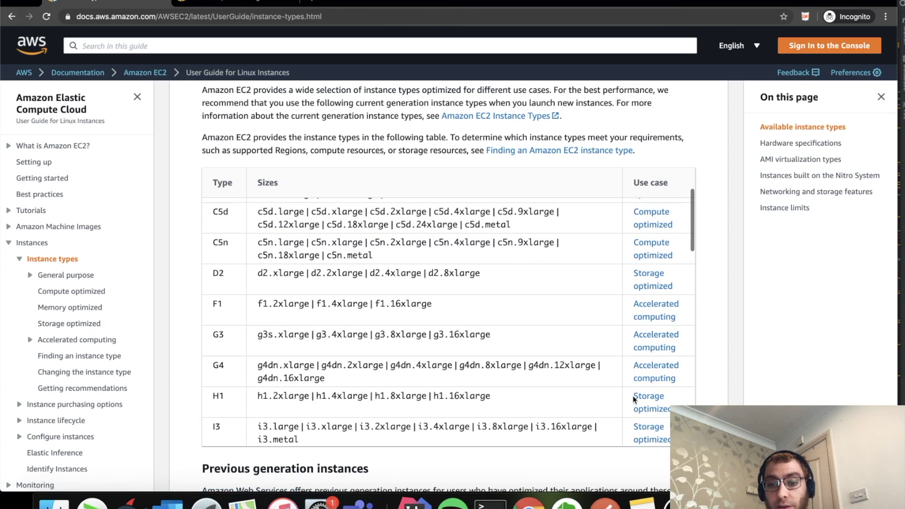
scroll(664, 337, "down", 3)
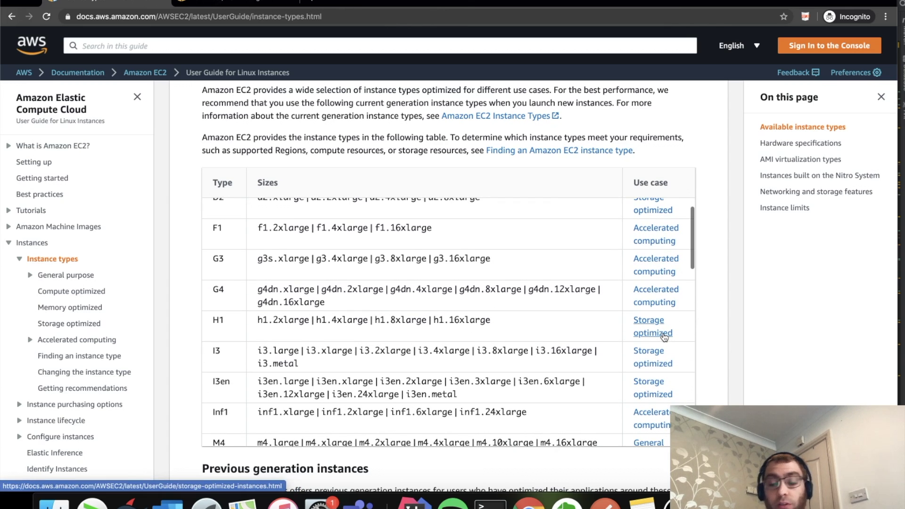
scroll(666, 336, "down", 8)
scroll(667, 335, "down", 9)
scroll(667, 335, "down", 10)
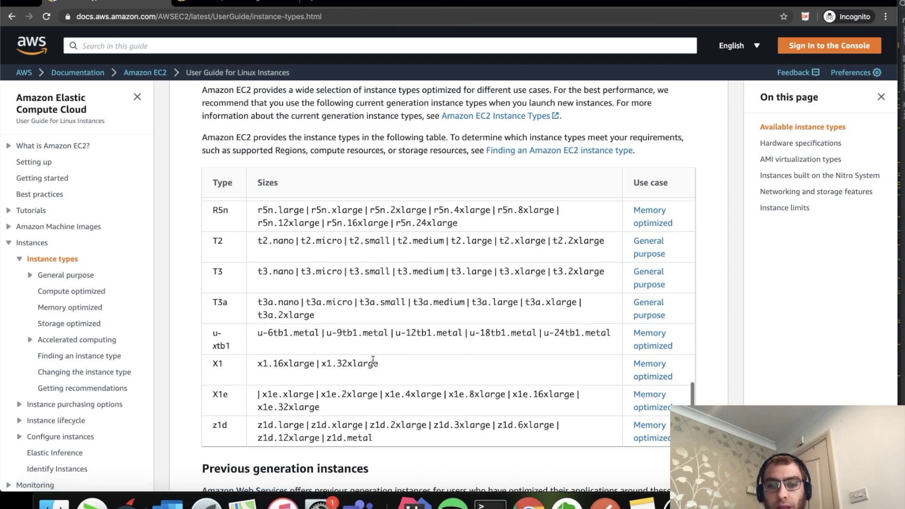
Step: Highlight the X1 and T3a sizes in the instance types table, and clear the highlight
left_click_drag(379, 363, 269, 362)
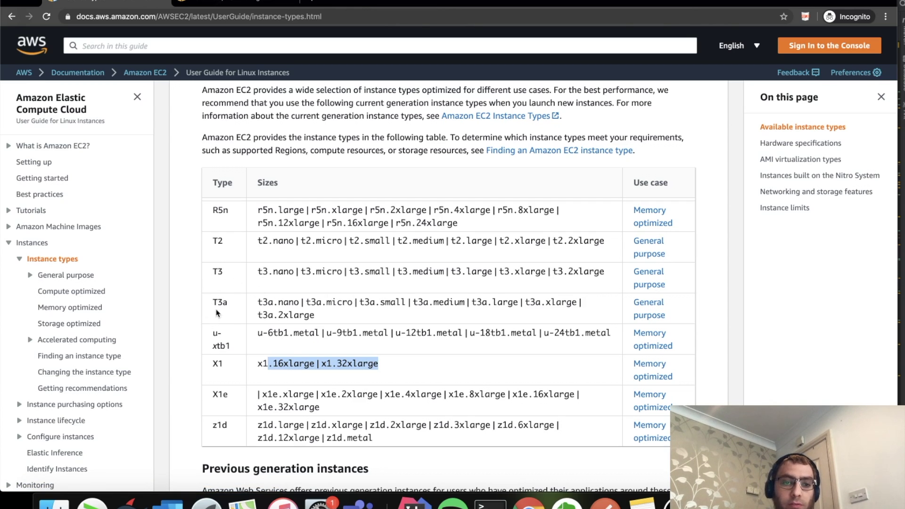
left_click_drag(584, 304, 444, 288)
left_click(474, 290)
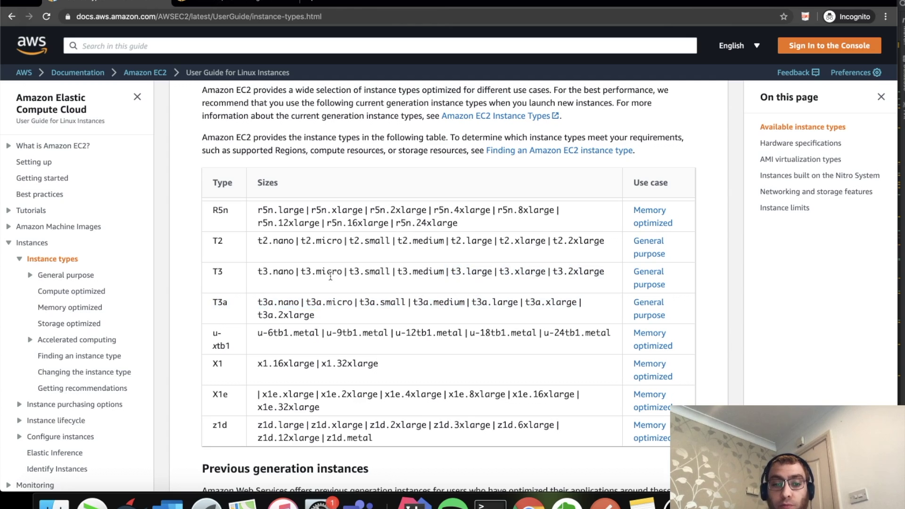
scroll(358, 283, "down", 2)
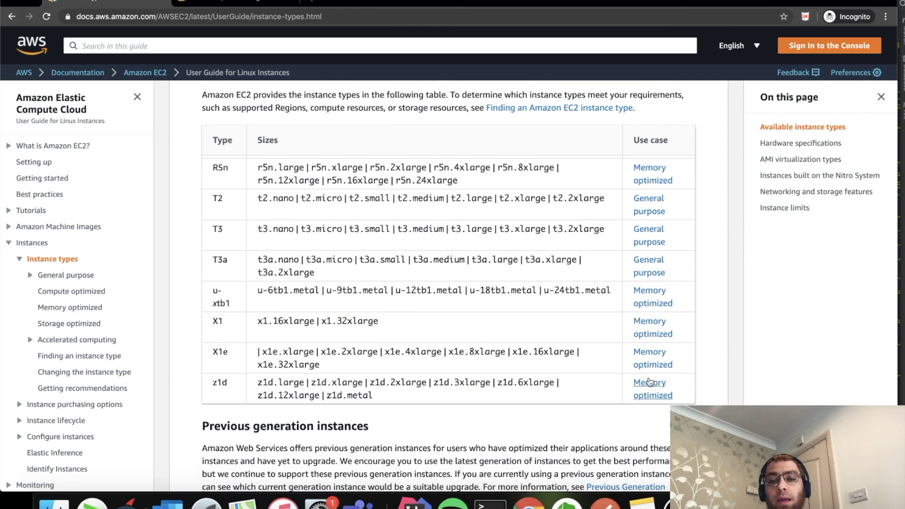
Step: Review the earlier rows of the instance types table and return to the page's introduction
scroll(646, 377, "up", 5)
scroll(554, 340, "up", 10)
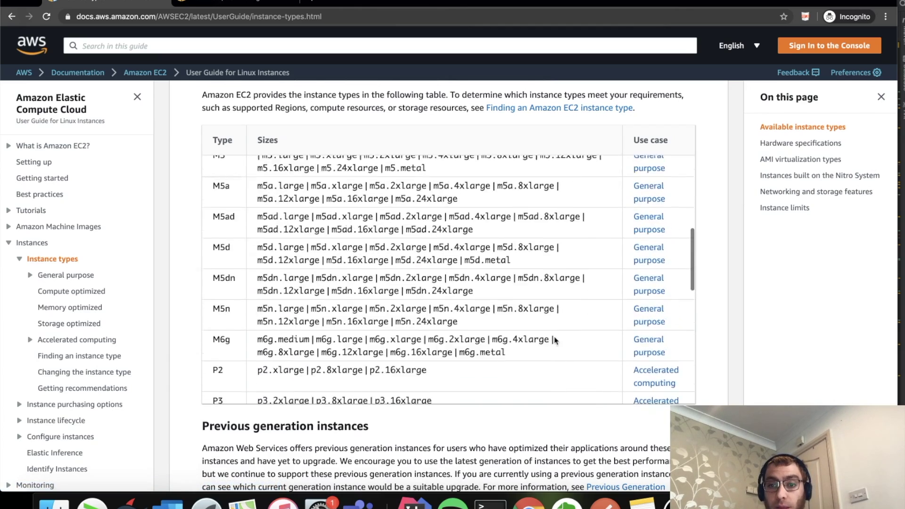
scroll(633, 321, "up", 1)
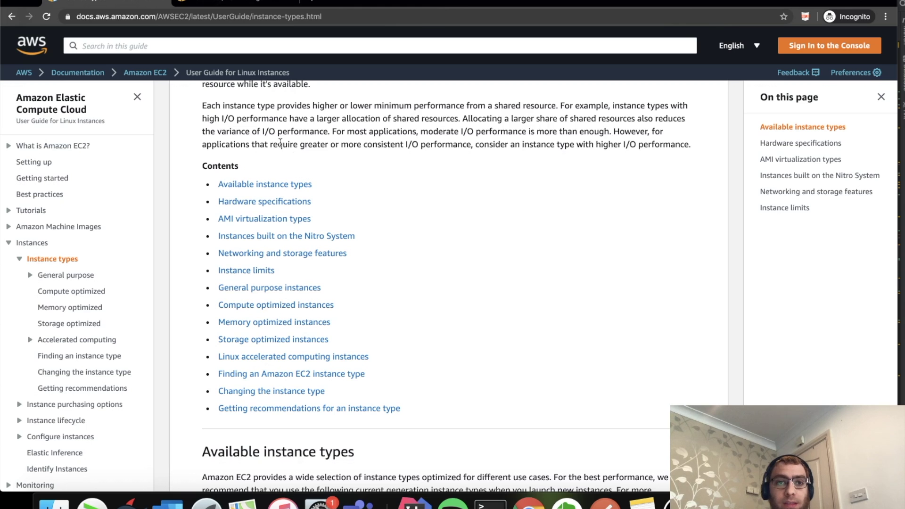
scroll(281, 143, "up", 5)
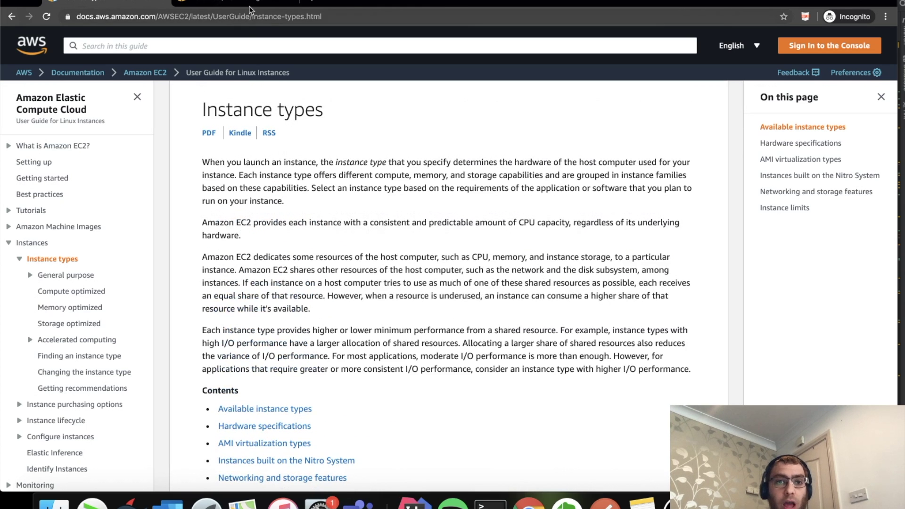
Step: Switch to the AWS Management Console and open the list of all services
left_click(248, 9)
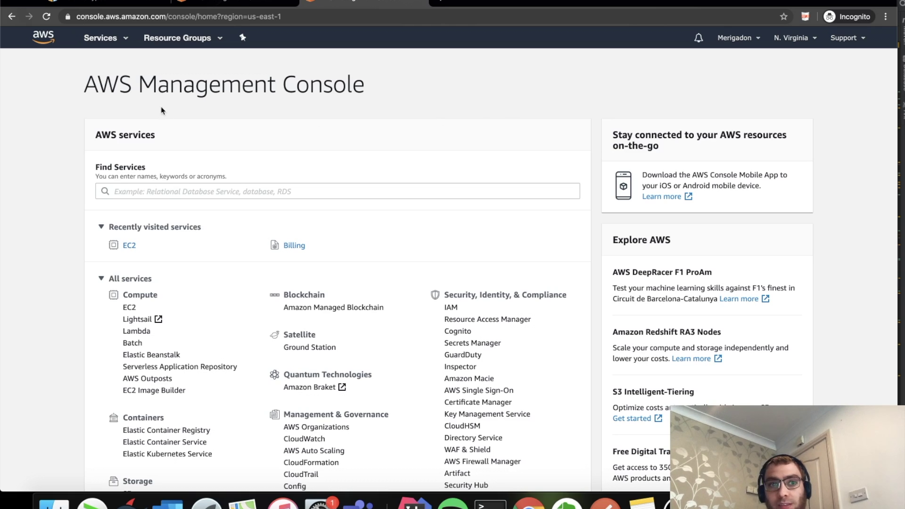
left_click(119, 41)
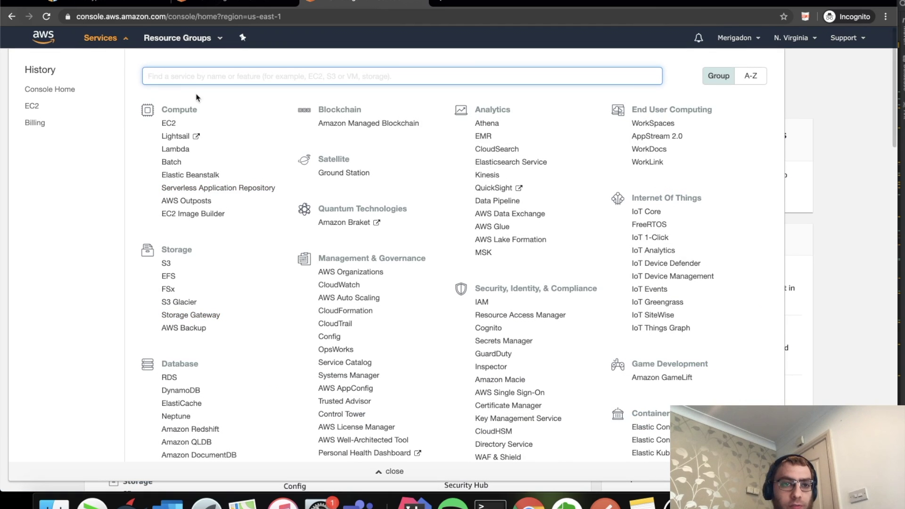
type("ec2")
left_click_drag(181, 78, 115, 79)
key("BackSpace")
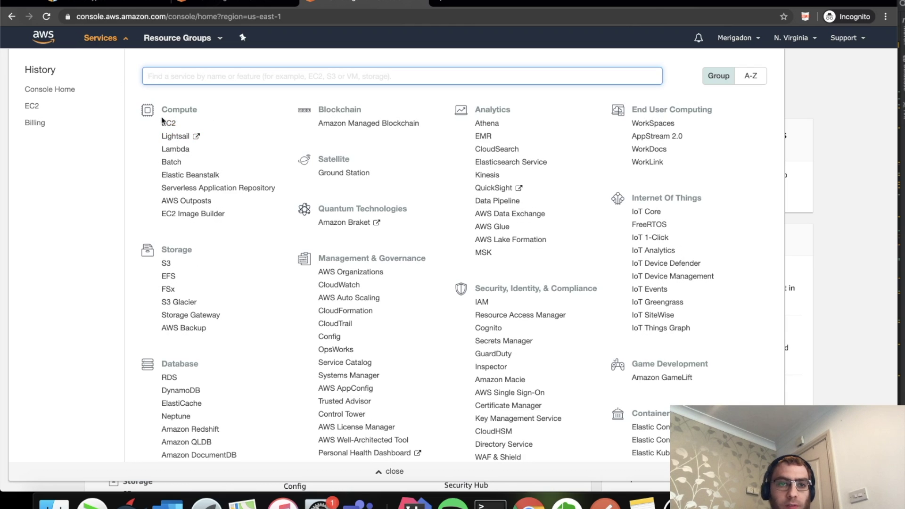
Step: Open the EC2 service, go to its Instances page and start launching a new instance
left_click(172, 124)
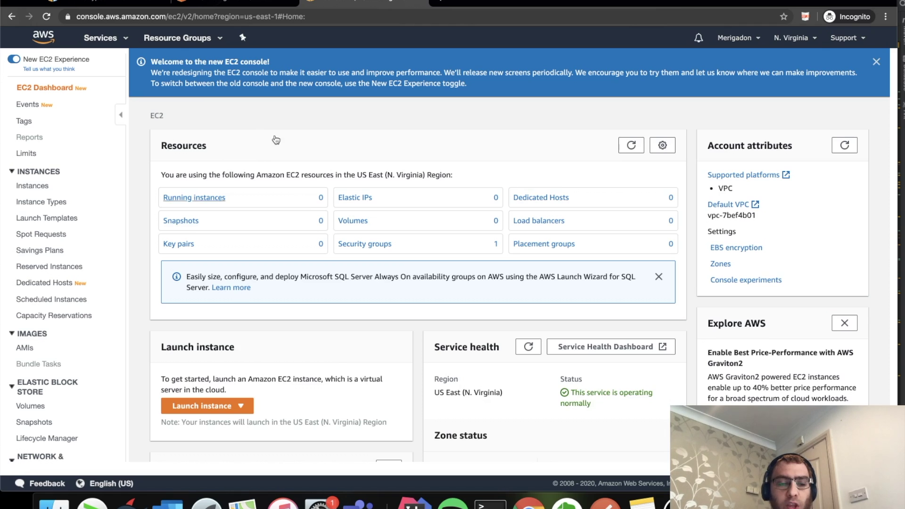
scroll(238, 290, "down", 5)
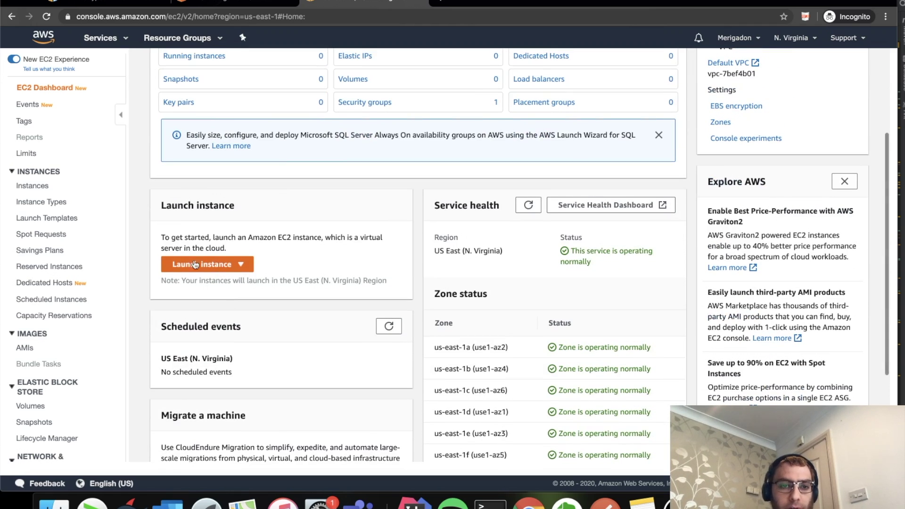
scroll(207, 280, "up", 3)
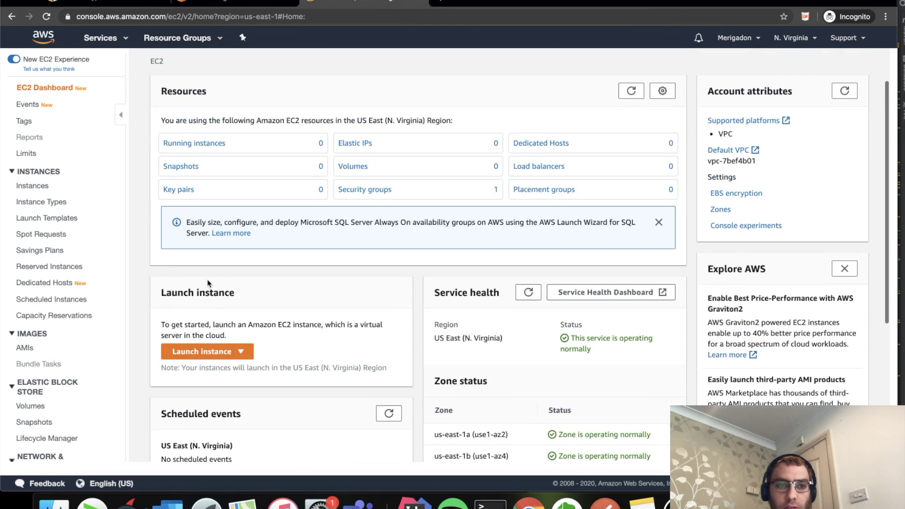
left_click(33, 187)
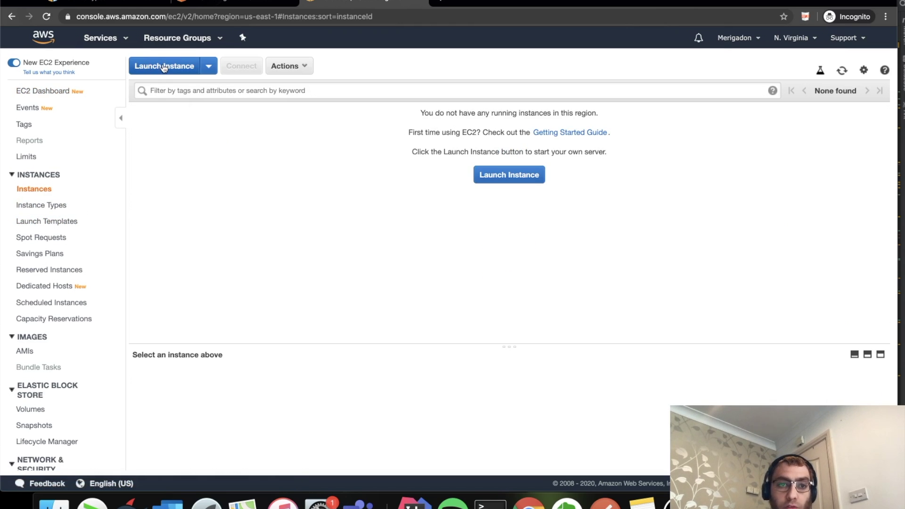
left_click(164, 67)
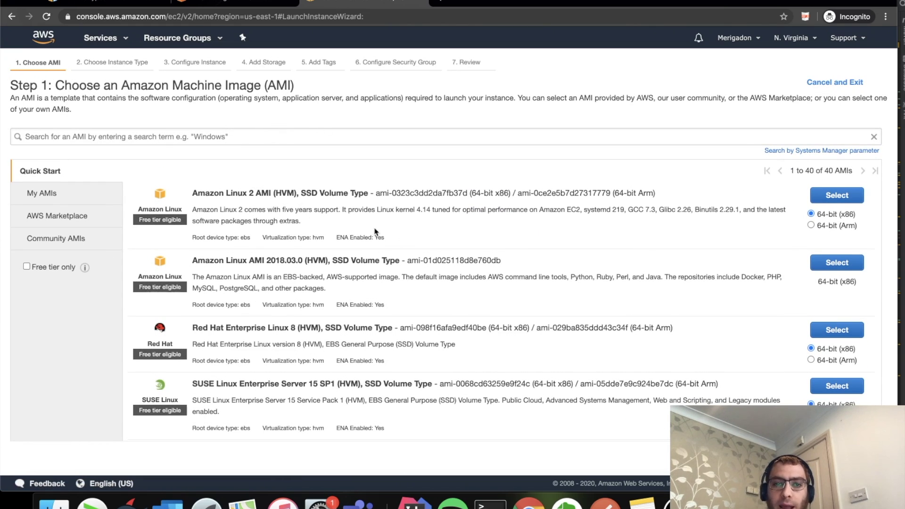
Step: Examine the Quick Start machine images, from Amazon Linux 2 through the Ubuntu, Windows Server and Deep Learning AMIs
scroll(375, 231, "down", 3)
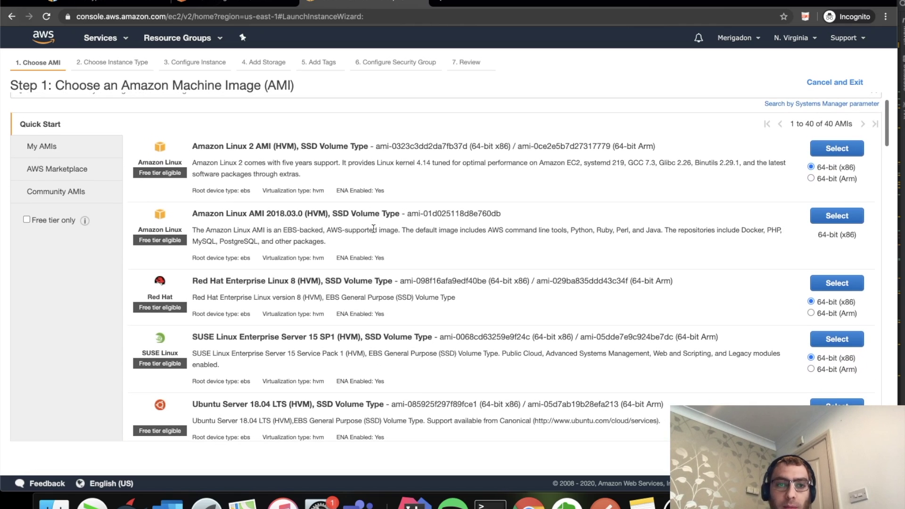
scroll(278, 211, "down", 1)
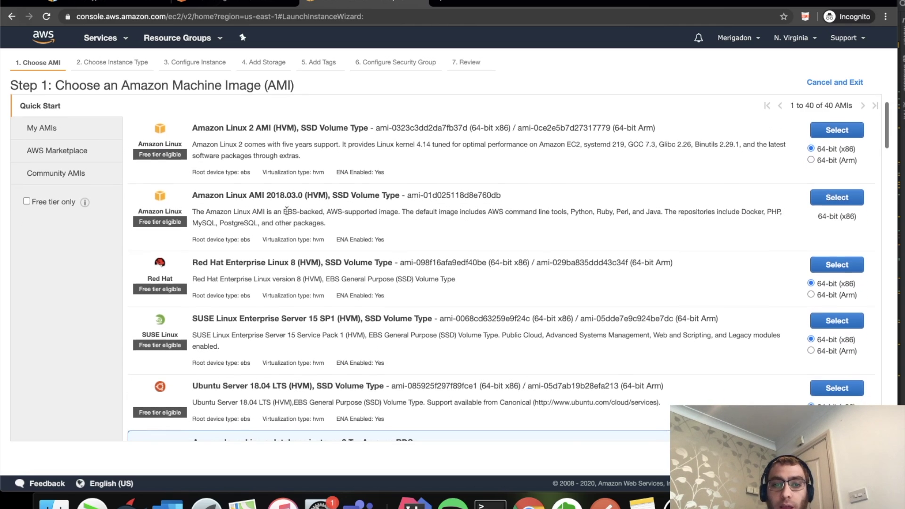
scroll(283, 214, "down", 8)
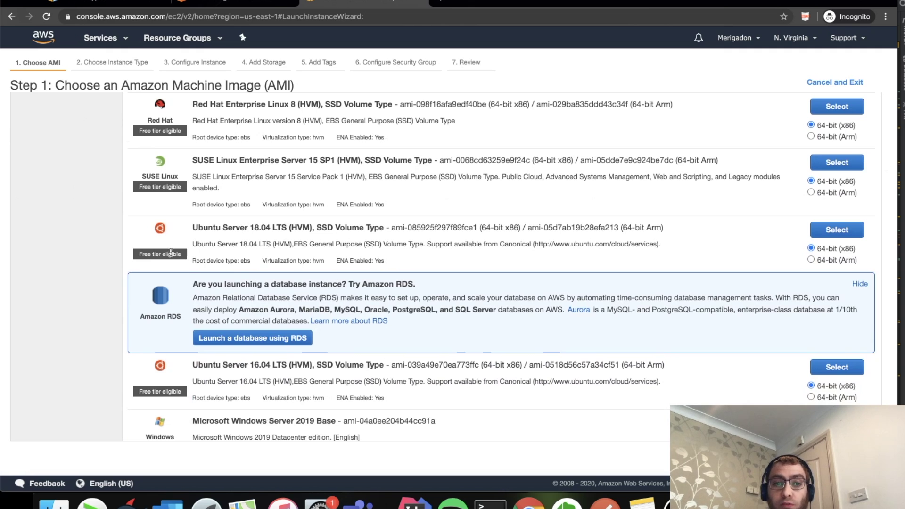
scroll(325, 297, "down", 2)
scroll(324, 300, "down", 2)
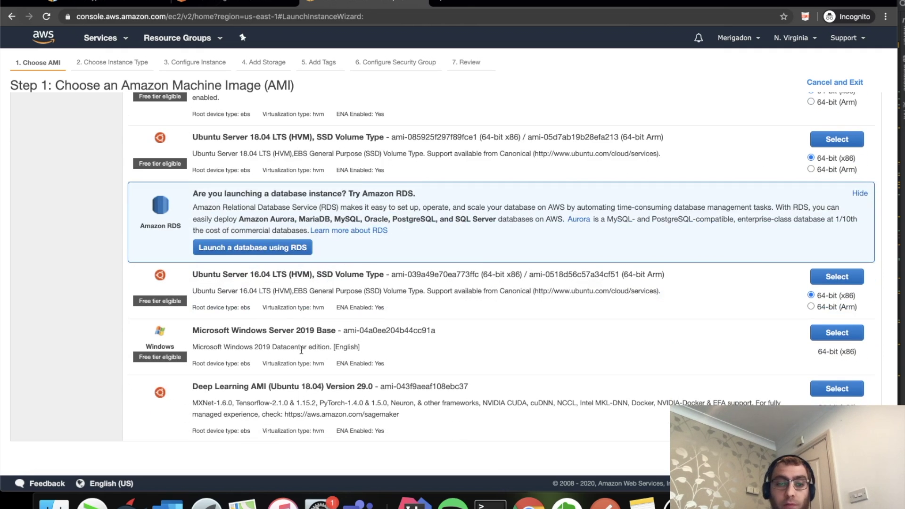
scroll(324, 351, "down", 3)
scroll(324, 351, "down", 3)
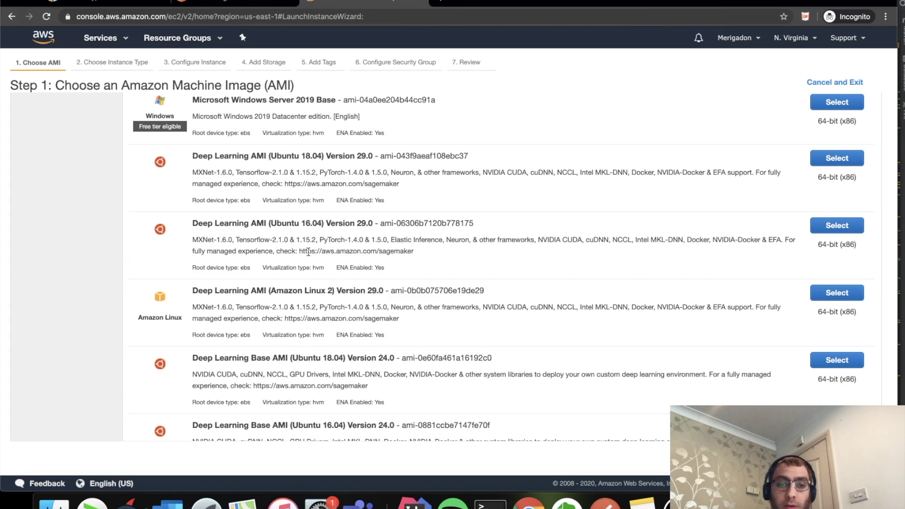
scroll(353, 315, "up", 10)
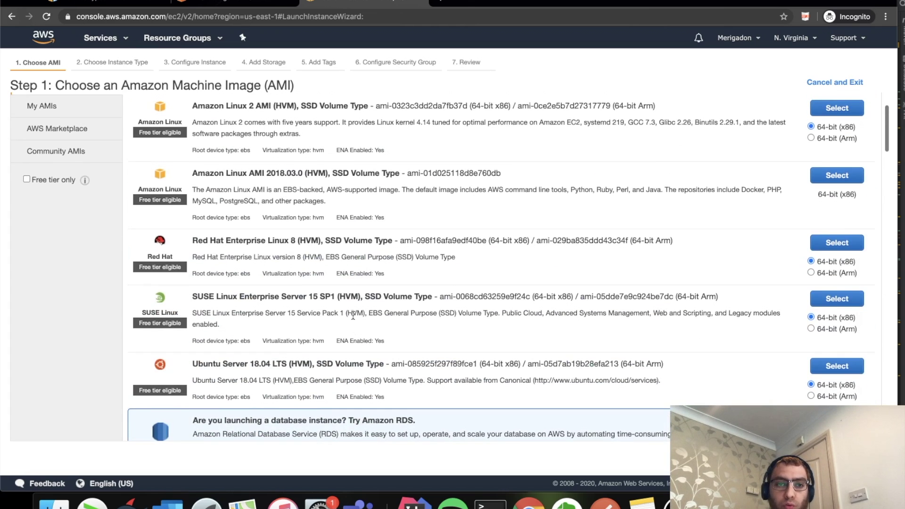
scroll(353, 315, "up", 2)
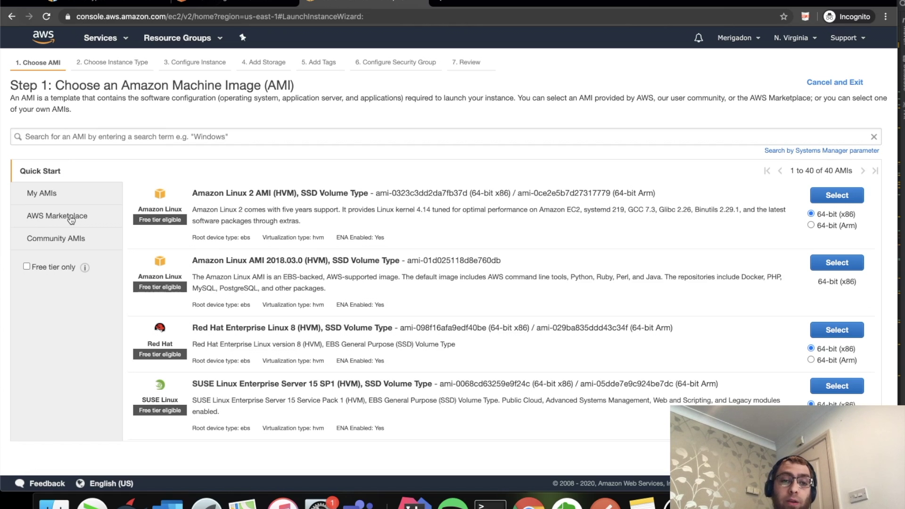
Step: Select the 64-bit (x86) Ubuntu Server 18.04 LTS (HVM), SSD Volume Type image for the instance
scroll(402, 358, "down", 4)
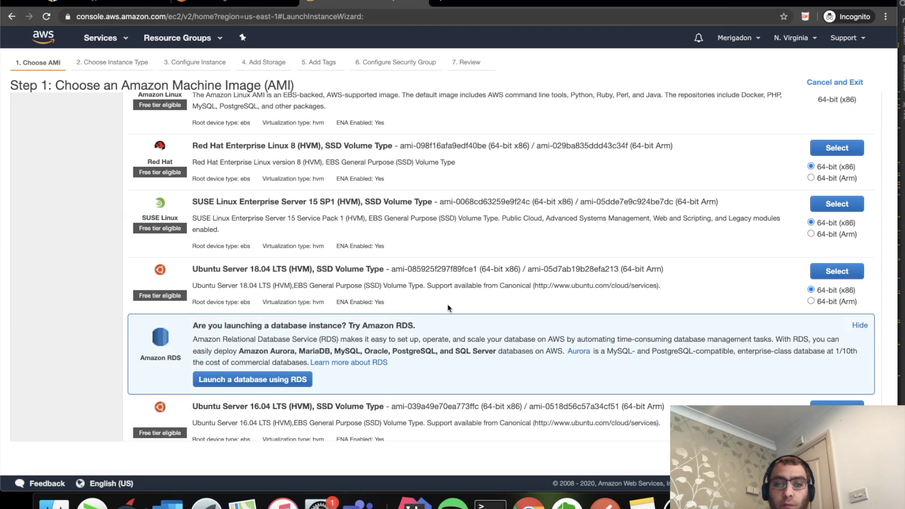
left_click(832, 275)
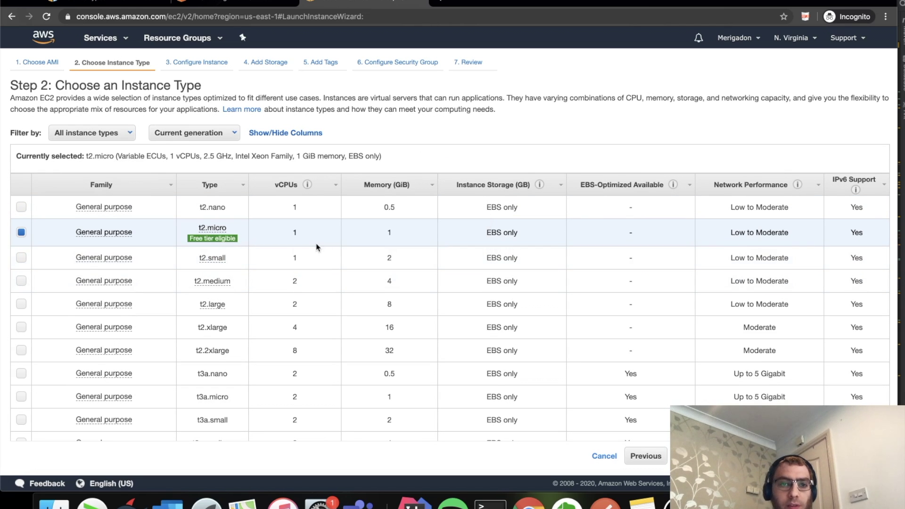
Step: Examine the vCPUs, memory, storage and network performance of the general purpose instance types, from t2.nano through the a1 sizes
scroll(297, 252, "down", 3)
scroll(296, 254, "up", 3)
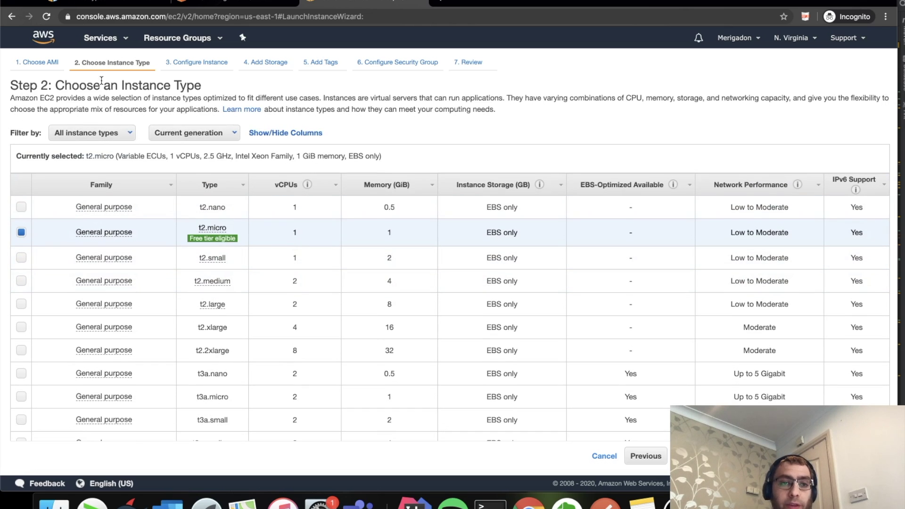
scroll(449, 300, "down", 5)
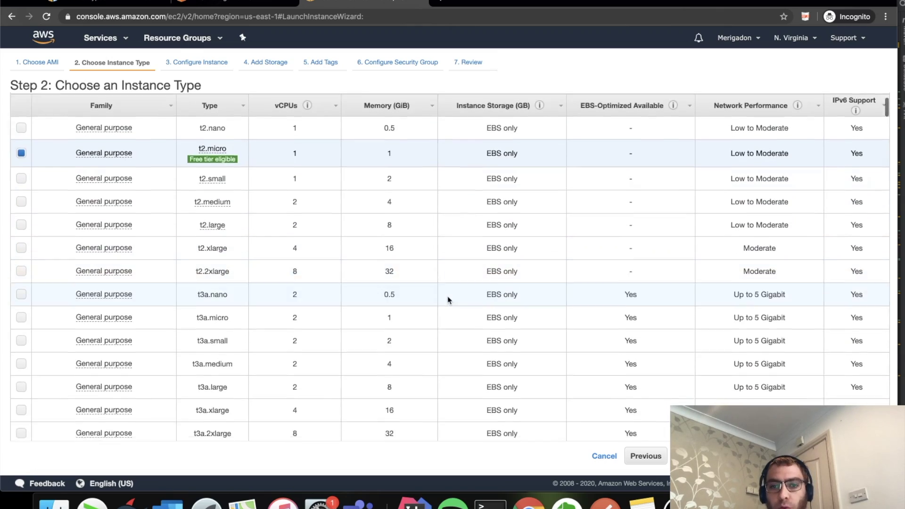
scroll(449, 299, "down", 15)
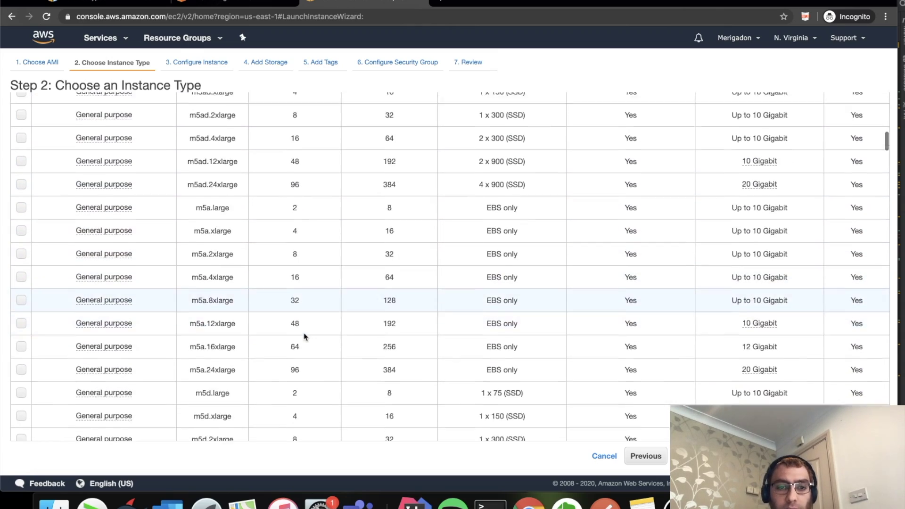
scroll(229, 329, "down", 12)
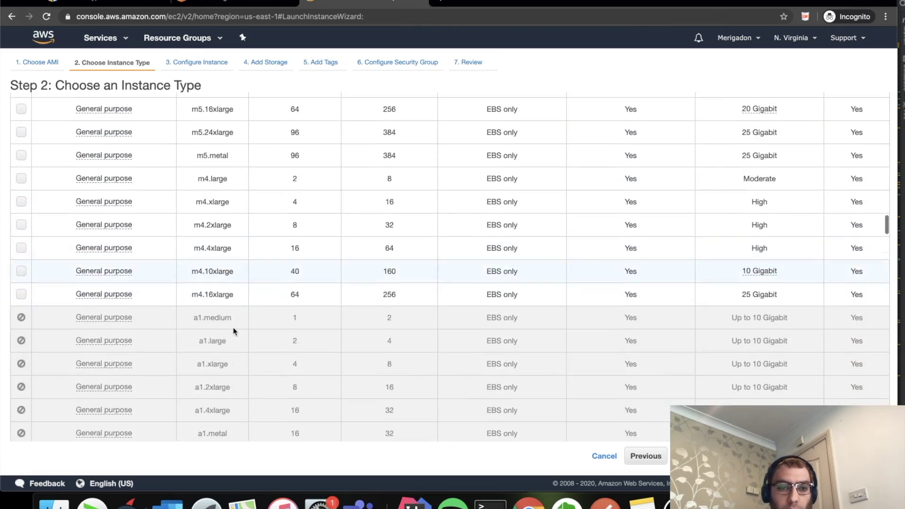
scroll(232, 331, "down", 4)
scroll(234, 330, "up", 20)
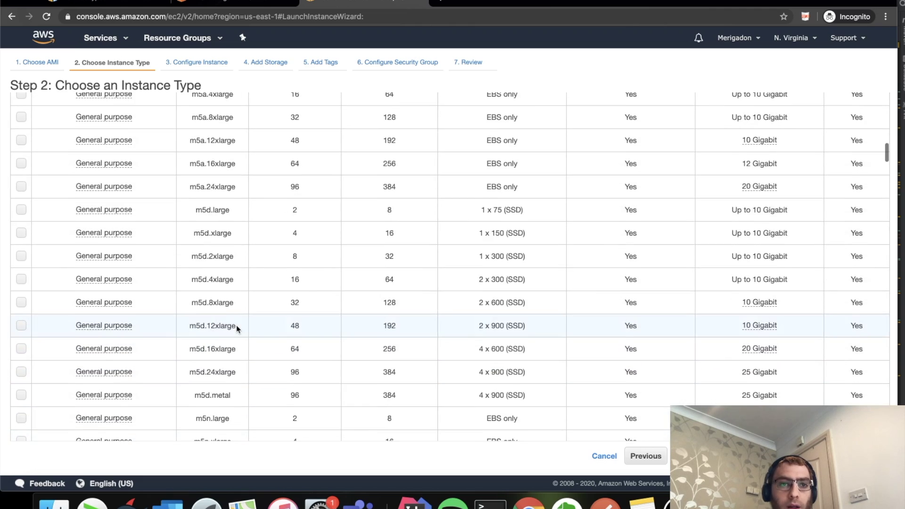
scroll(237, 328, "up", 10)
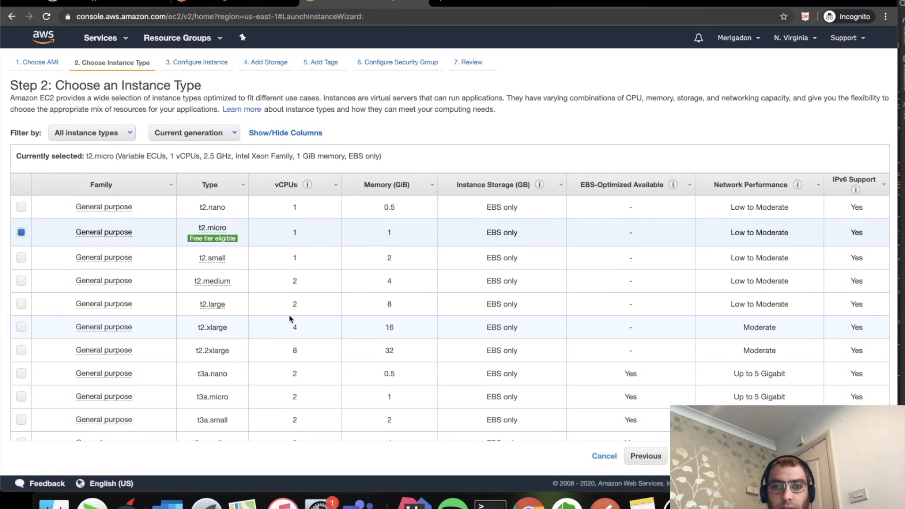
scroll(292, 318, "down", 3)
scroll(212, 330, "up", 3)
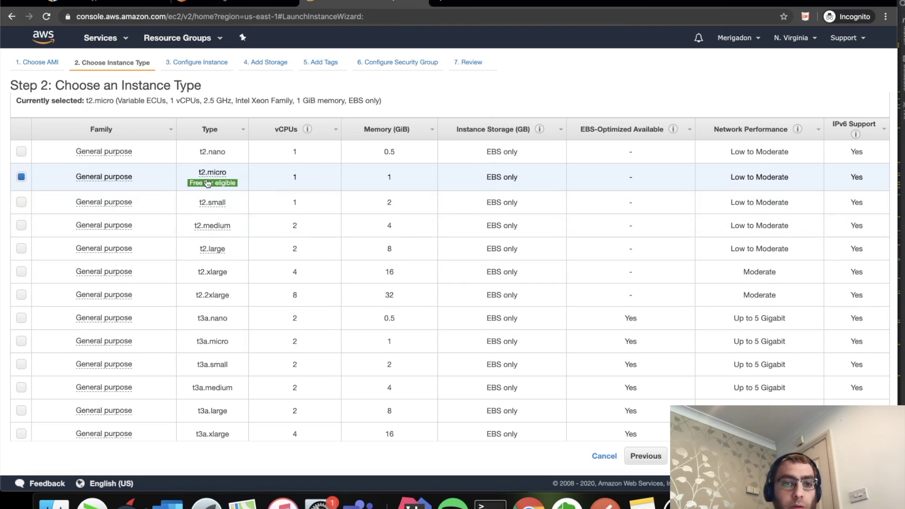
Step: Compare the free tier eligible t2.micro with the T2, T3a and T3 types, and continue to the instance details with t2.micro
mouse_move(212, 186)
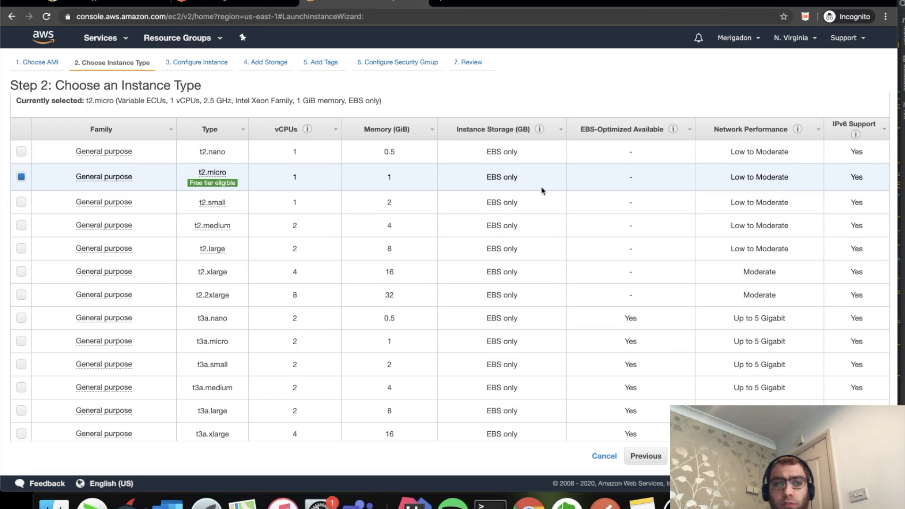
scroll(366, 271, "down", 3)
scroll(363, 273, "down", 2)
scroll(277, 283, "up", 4)
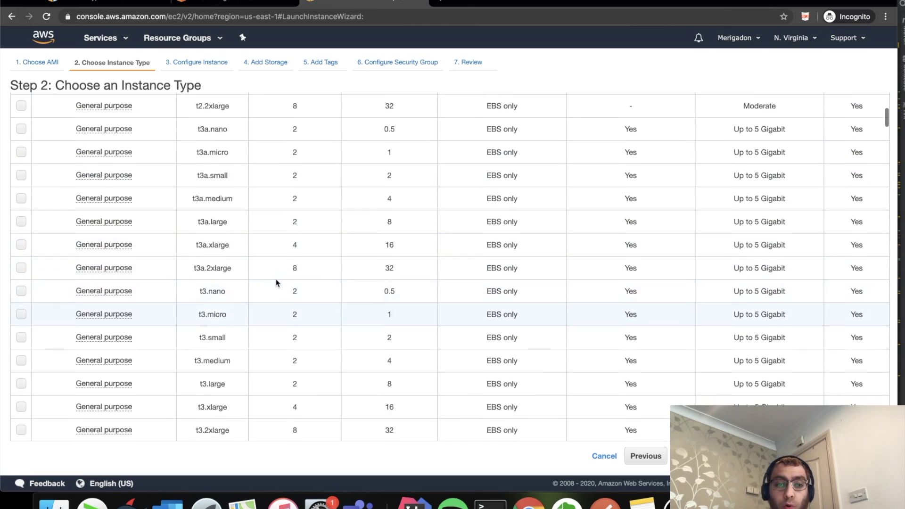
scroll(270, 301, "down", 2)
scroll(271, 302, "down", 5)
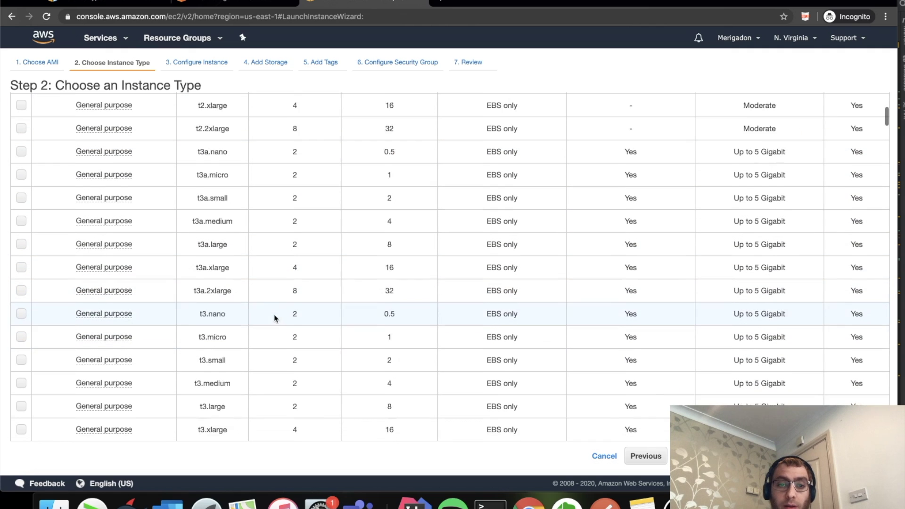
scroll(255, 320, "up", 8)
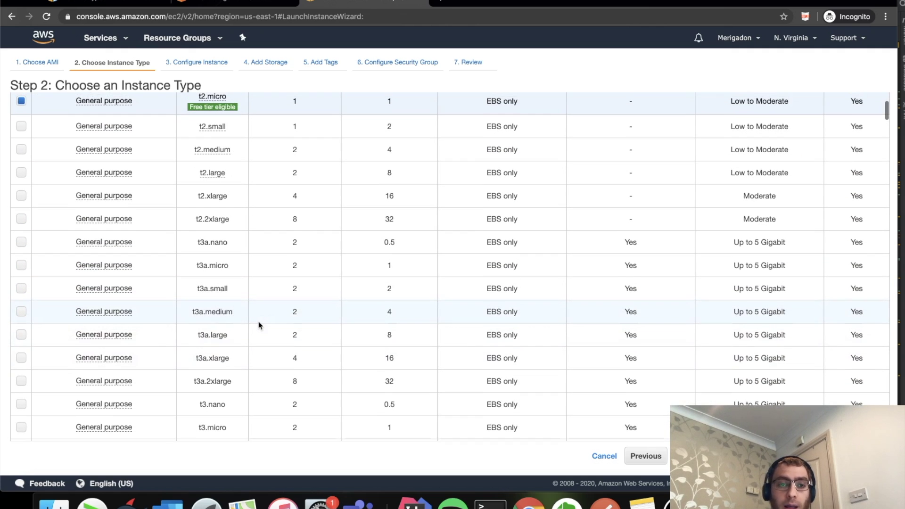
scroll(251, 302, "down", 6)
scroll(251, 304, "up", 10)
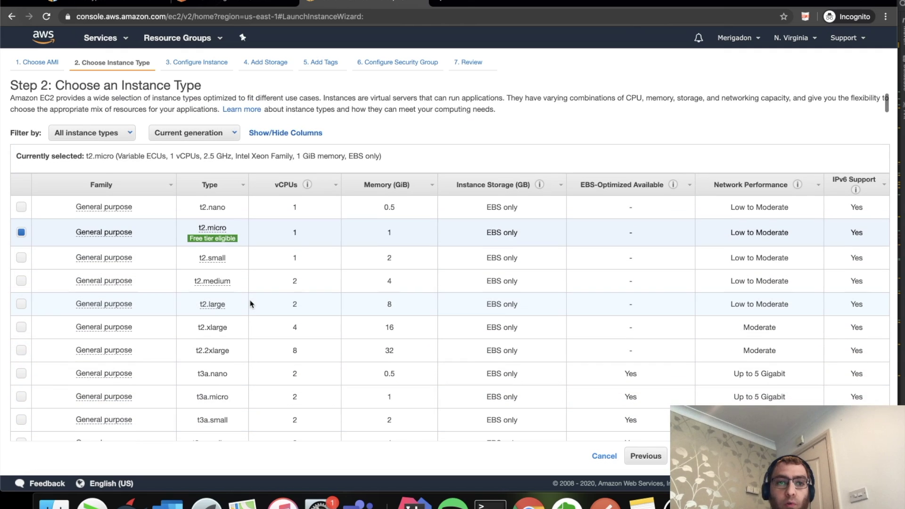
scroll(251, 303, "down", 2)
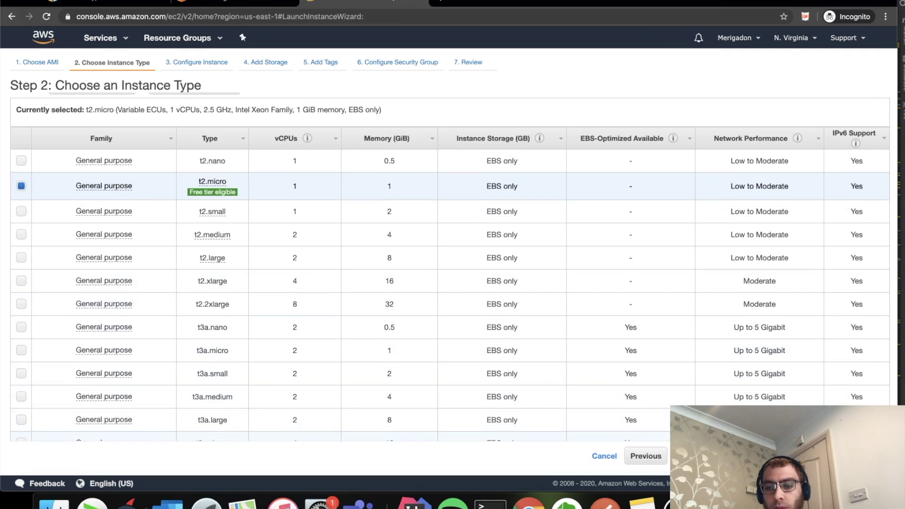
left_click(819, 456)
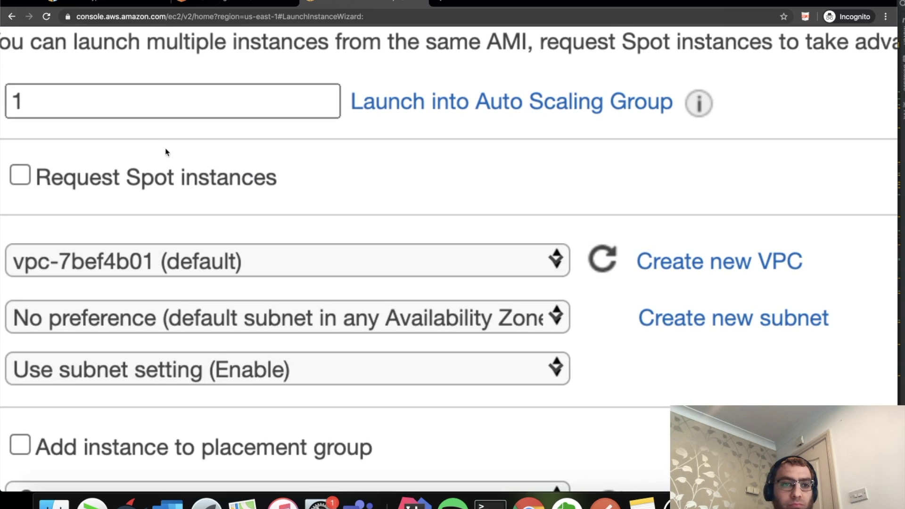
Step: Review the number of instances and the available networks in the instance details, keeping 1 instance and the default VPC
left_click(198, 119)
double_click(224, 119)
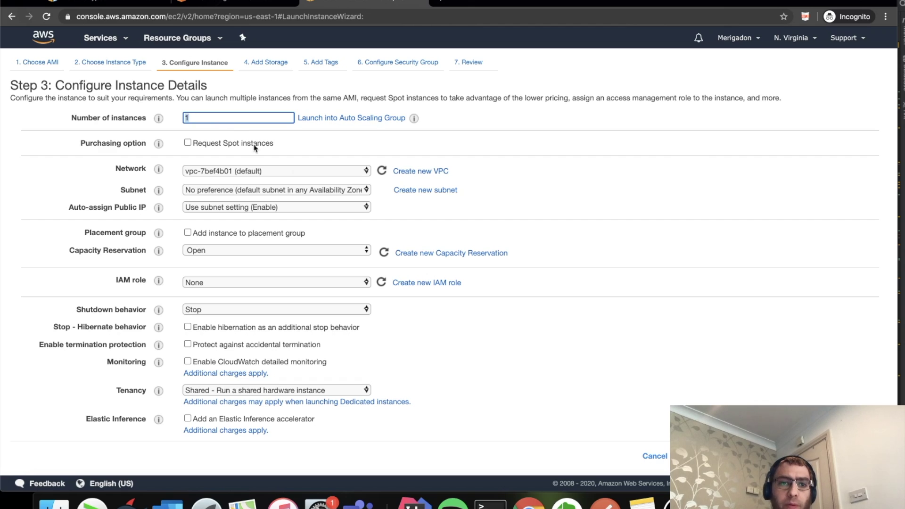
left_click(297, 171)
left_click(293, 171)
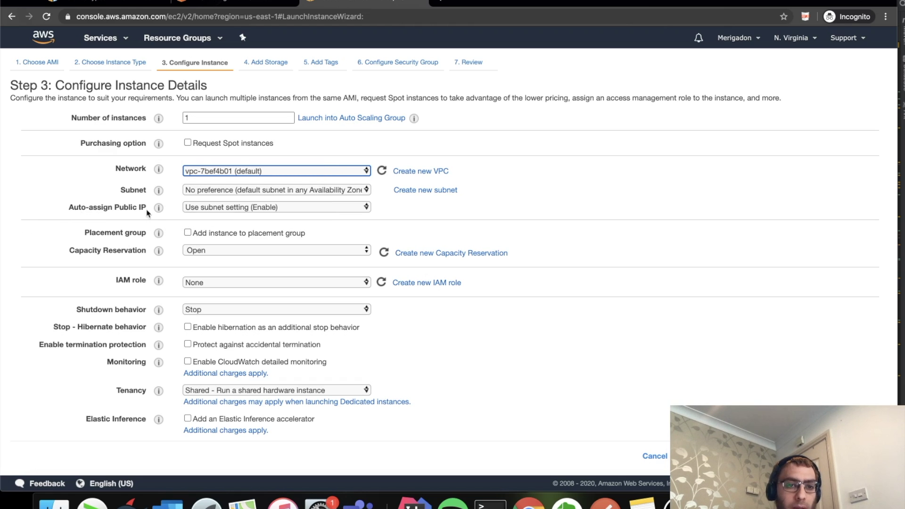
Step: Set Auto-assign Public IP to Enable for the instance
left_click(259, 211)
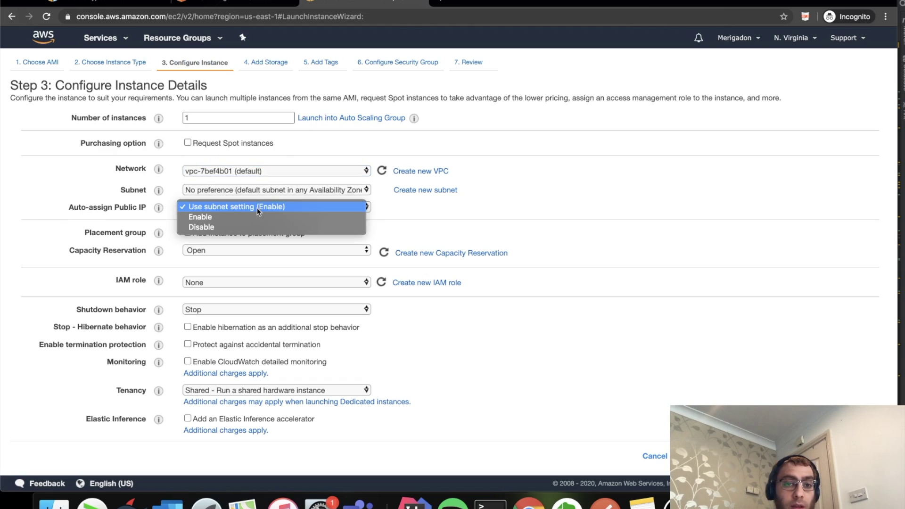
left_click(225, 216)
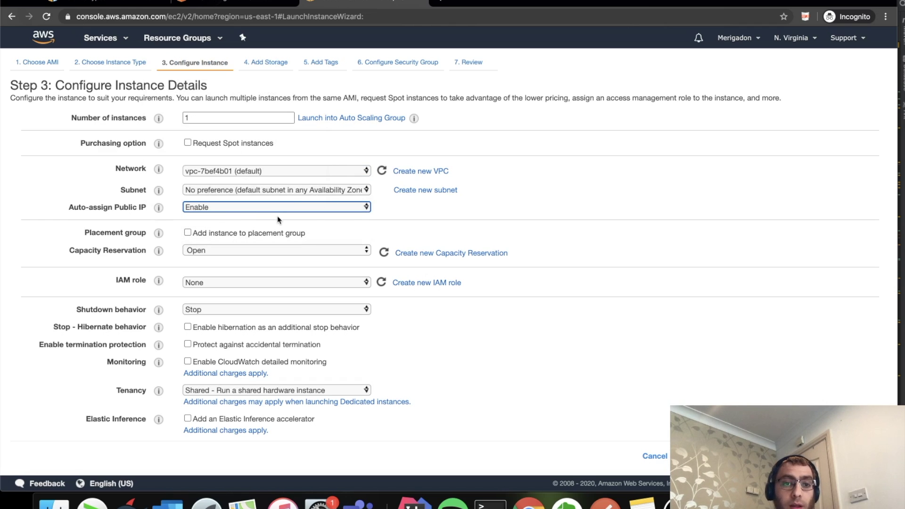
left_click(422, 213)
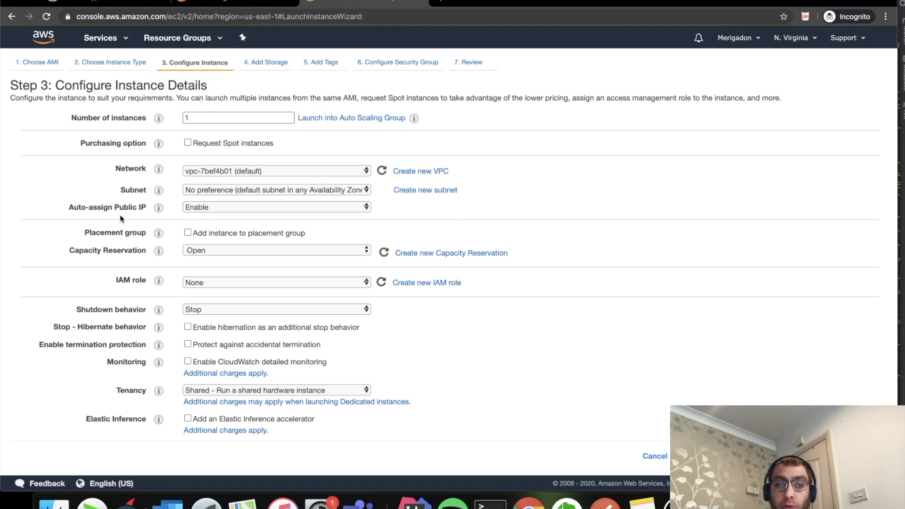
left_click(206, 209)
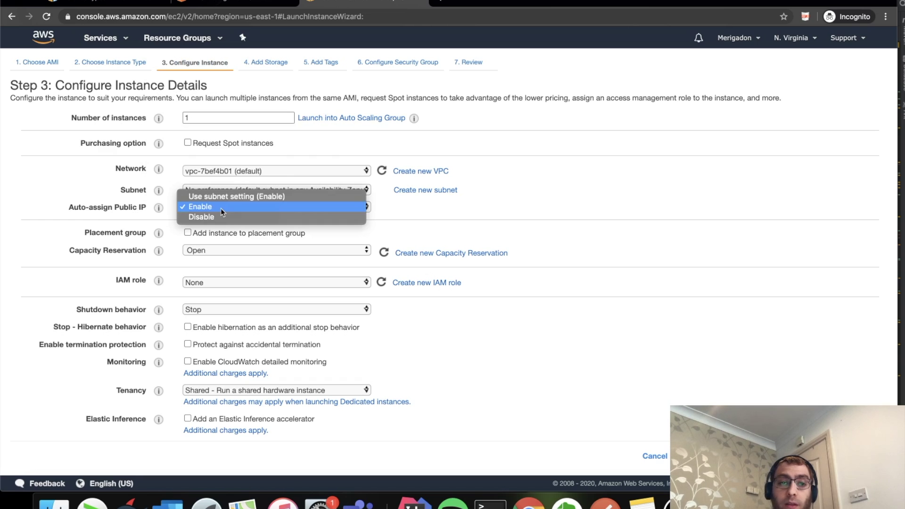
left_click(532, 205)
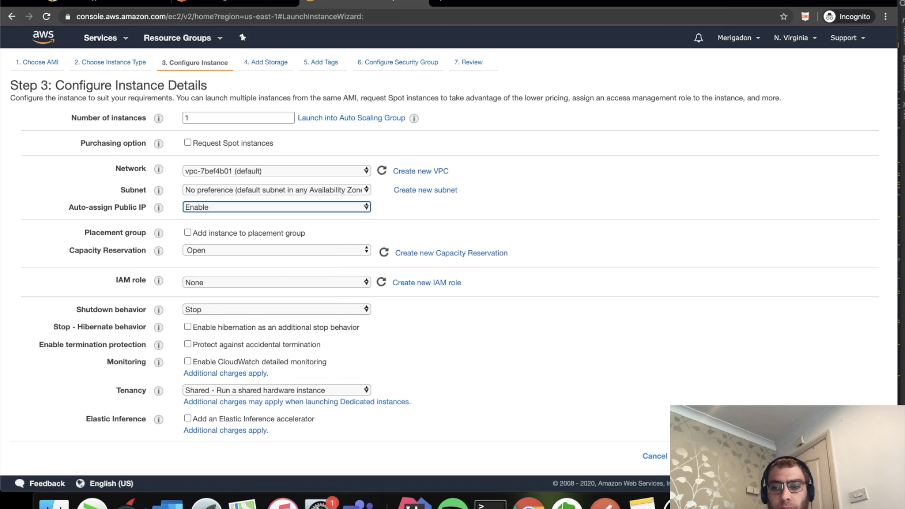
Step: Keep the root volume at 8 GiB General Purpose SSD (gp2) in the storage settings and continue to the instance tags
left_click(844, 455)
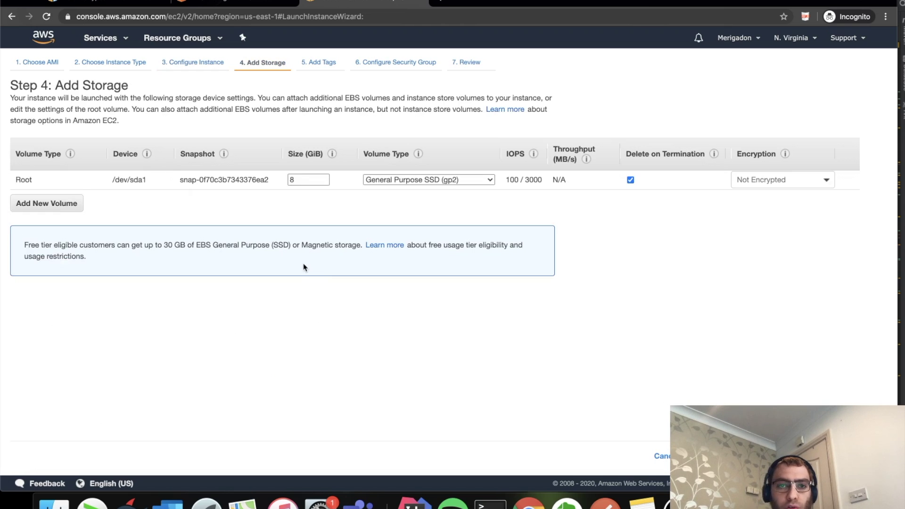
left_click(301, 180)
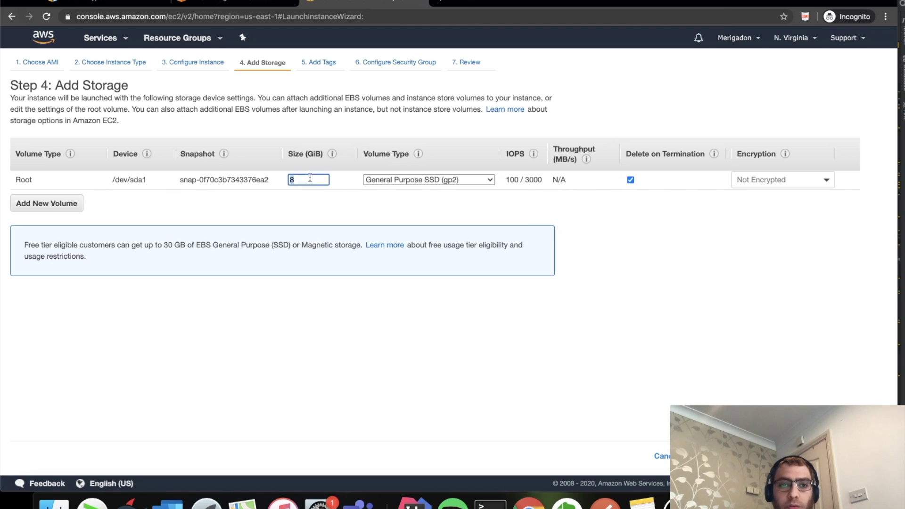
left_click_drag(302, 183, 199, 173)
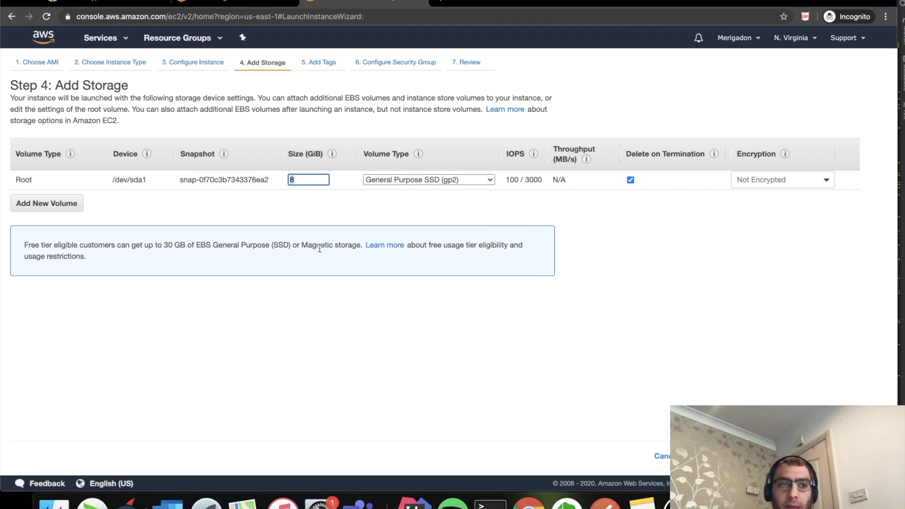
left_click(332, 198)
left_click(292, 179)
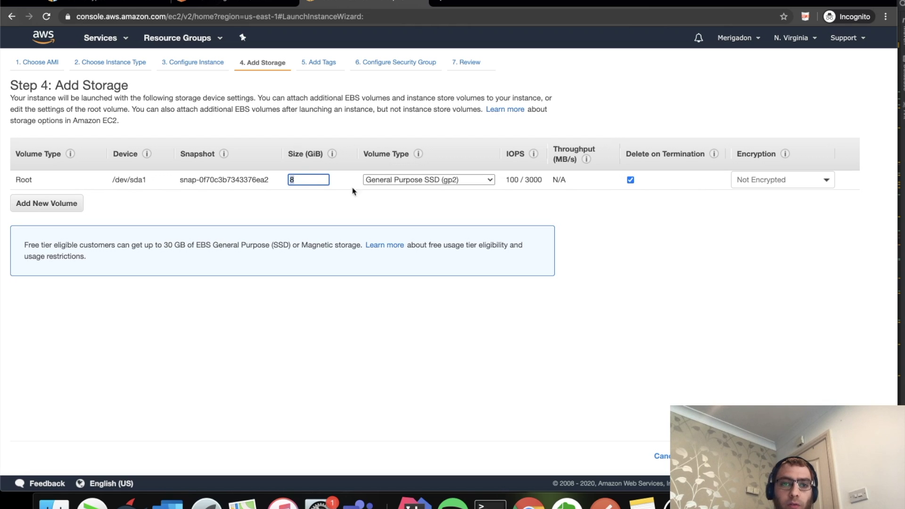
left_click(701, 266)
left_click(848, 456)
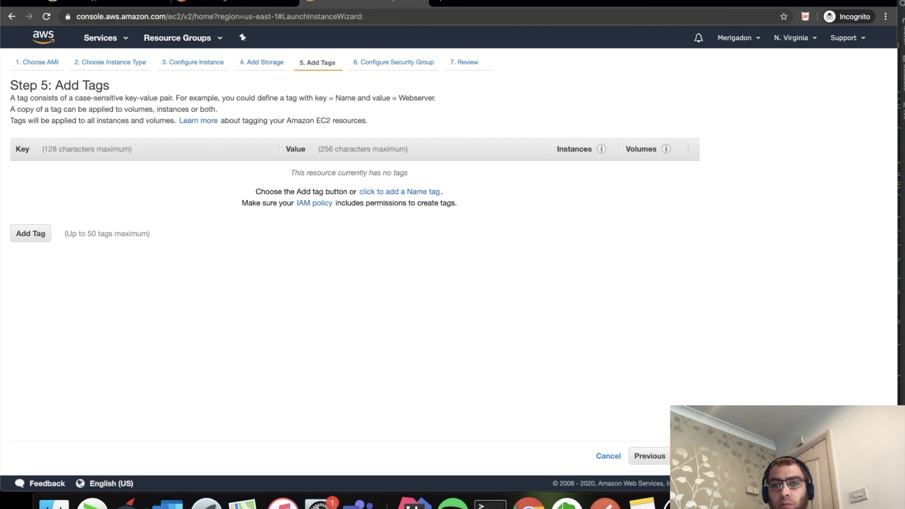
Step: Add a tag with the key Name to the instance and its volumes
left_click(27, 237)
type("Name")
key("Tab")
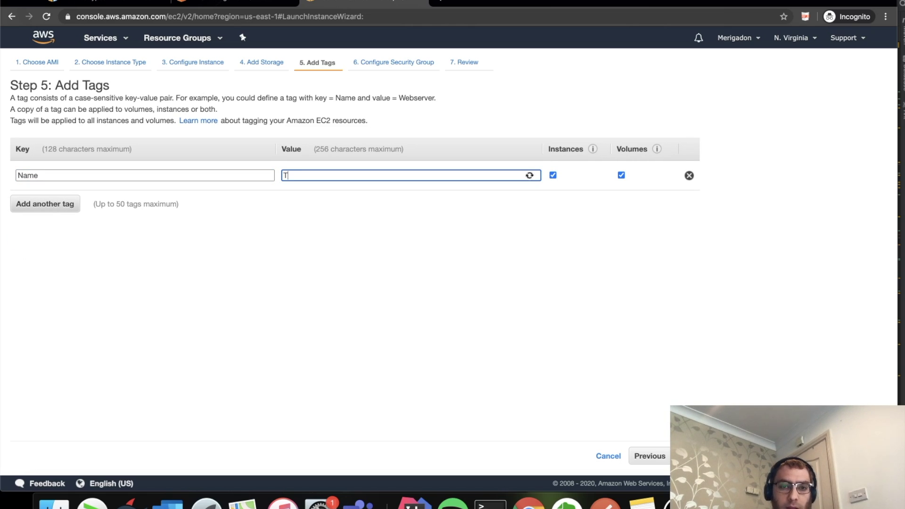
type("U")
key("BackSpace")
type("tuT")
key("BackSpace")
type("torialtes")
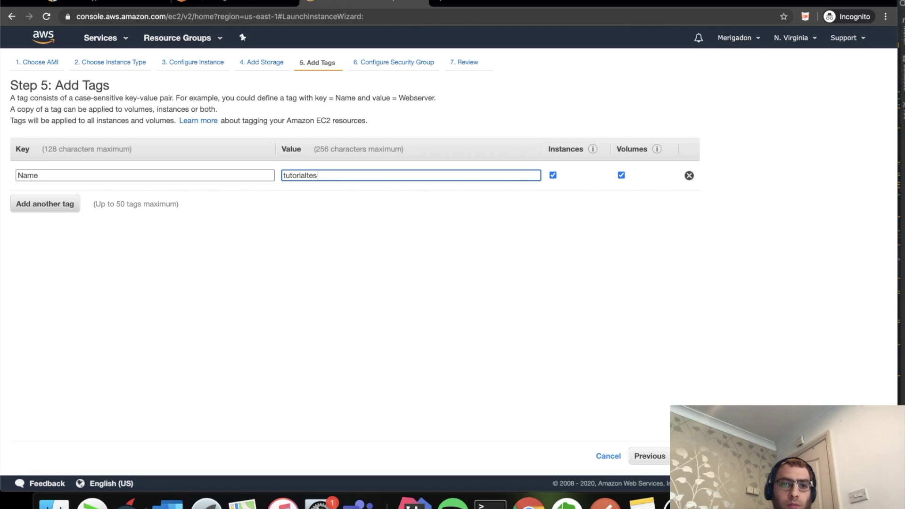
key("BackSpace")
key("BackSpace")
key("BackSpace")
type("Ttest")
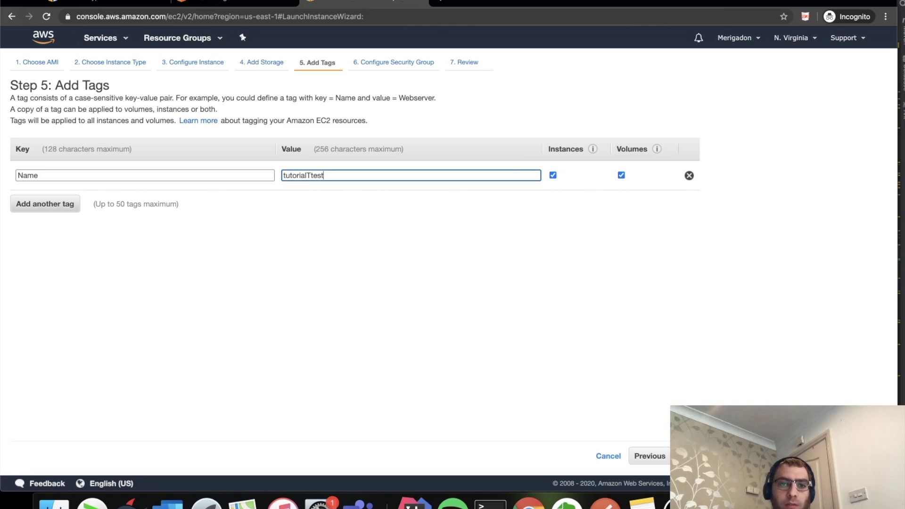
Step: Set the Name tag's value to Tutorial and continue to the security group configuration
key("super+a")
type("Tutorial")
left_click(196, 271)
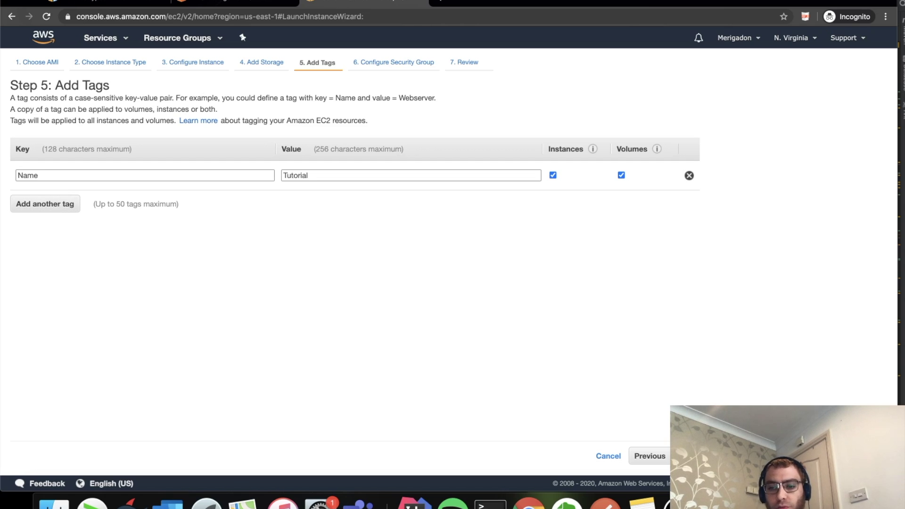
left_click(827, 455)
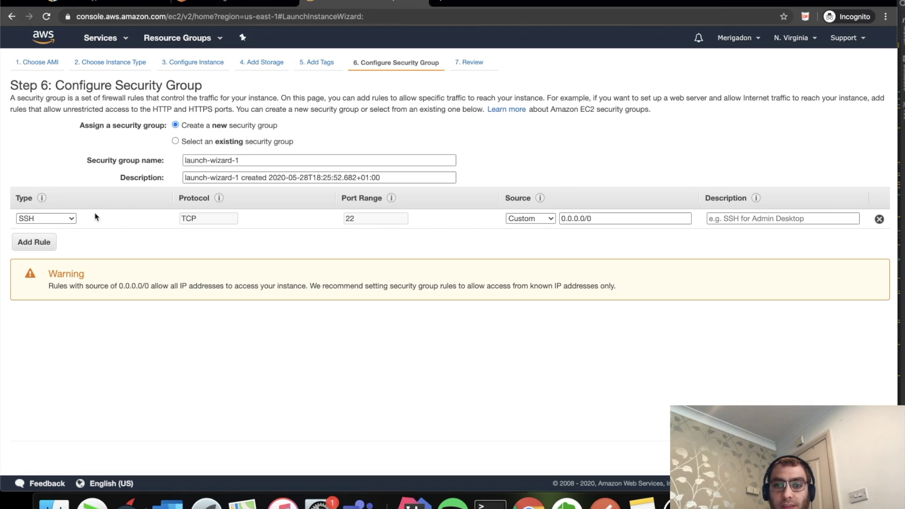
Step: Check the SSH rule's source and add an HTTP rule on port 80 to the new security group
left_click(609, 218)
left_click_drag(610, 218, 561, 218)
left_click(605, 217)
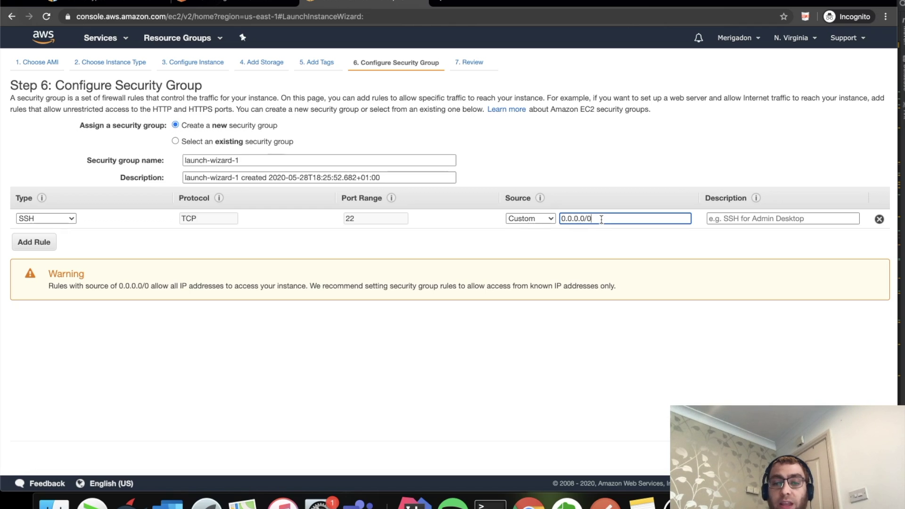
left_click(49, 244)
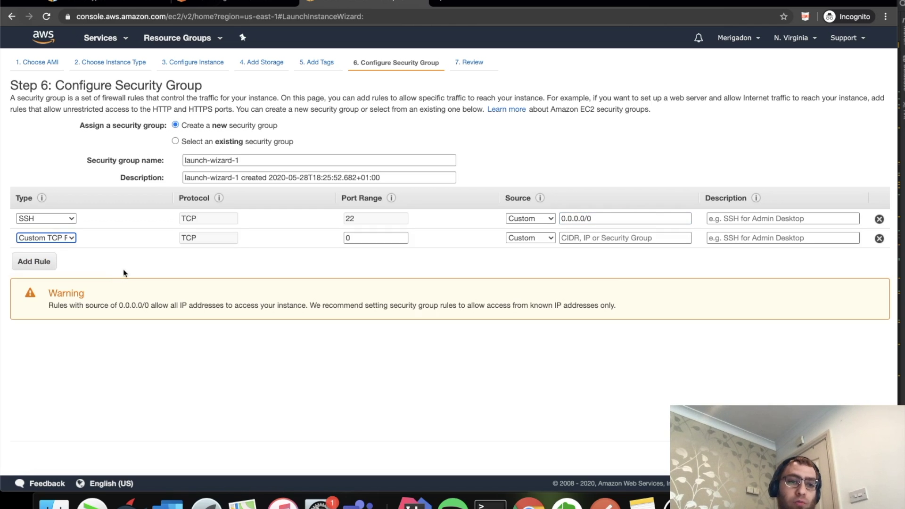
left_click(64, 238)
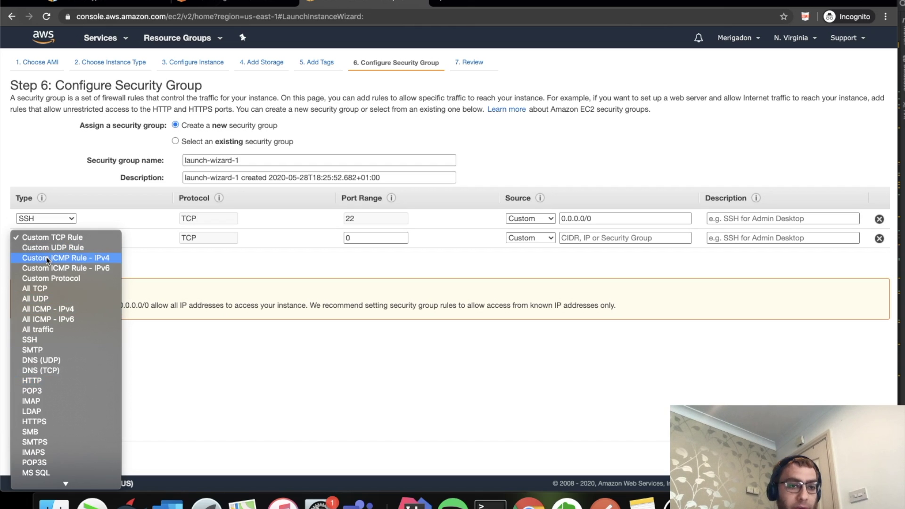
scroll(48, 269, "down", 1)
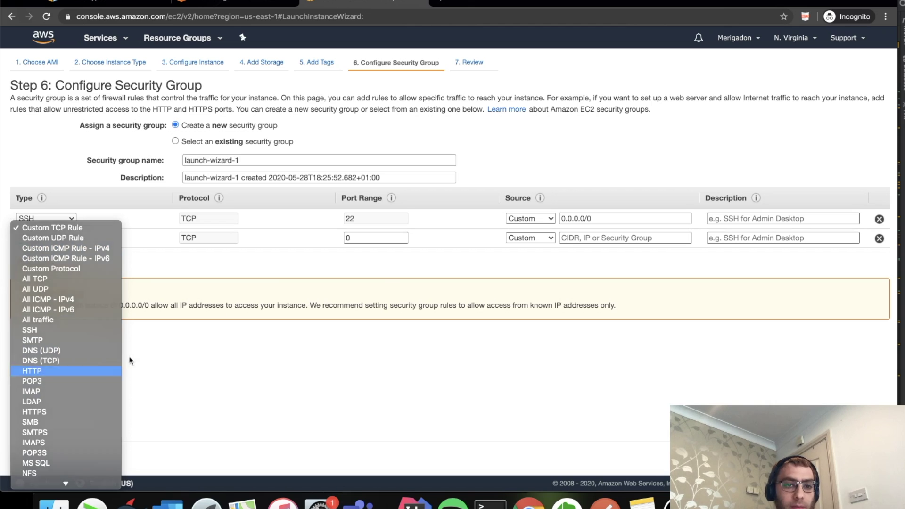
left_click(52, 373)
left_click(615, 236)
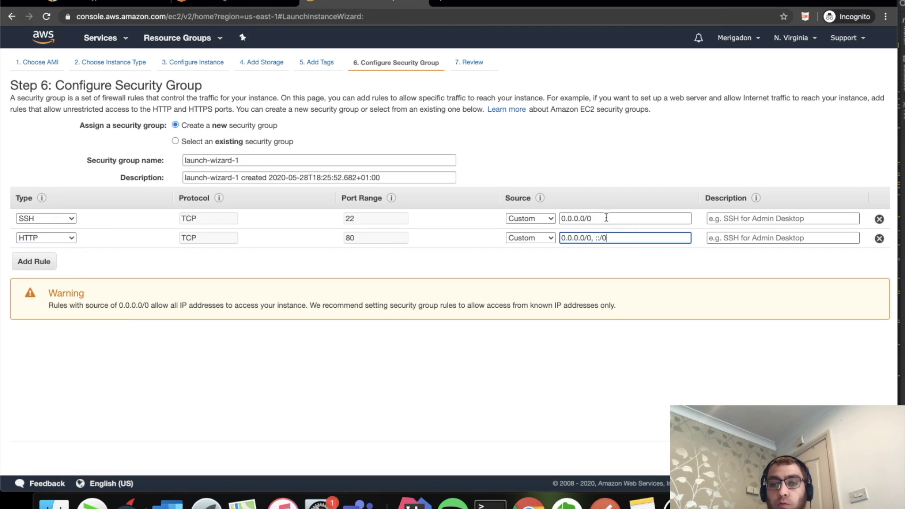
Step: Review the source address range of the SSH rule, keeping 0.0.0.0/0
left_click(608, 217)
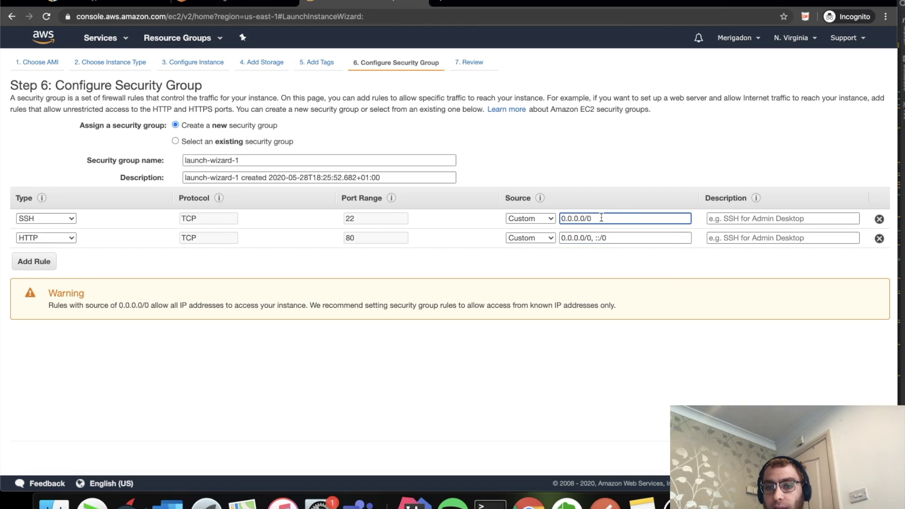
left_click_drag(603, 217, 537, 220)
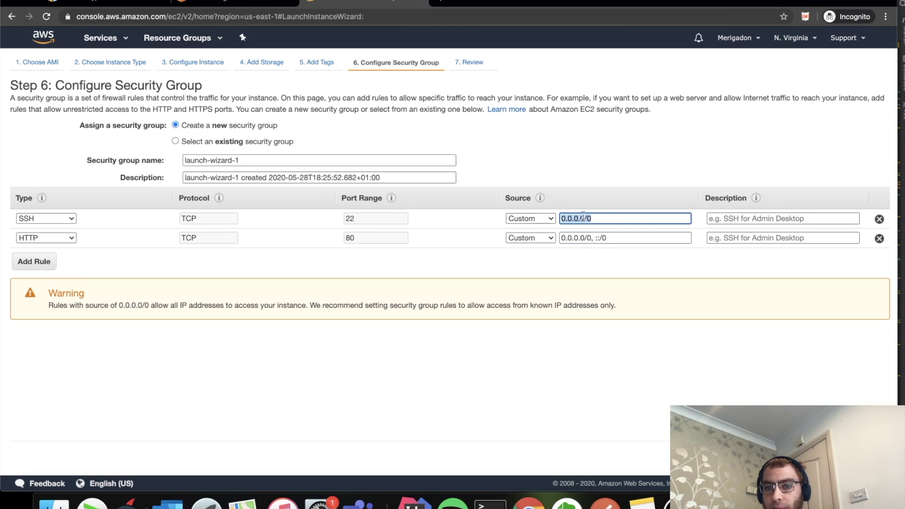
left_click(603, 217)
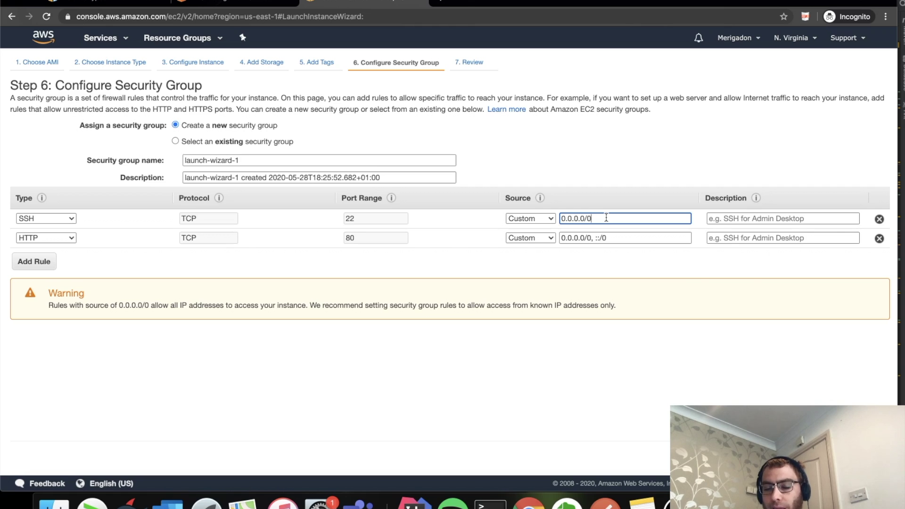
left_click_drag(617, 219, 510, 218)
left_click(611, 219)
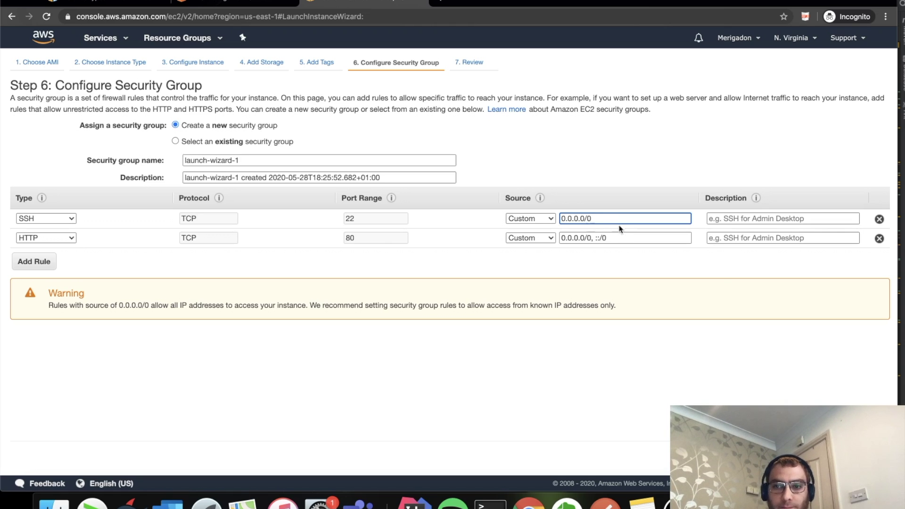
left_click(633, 381)
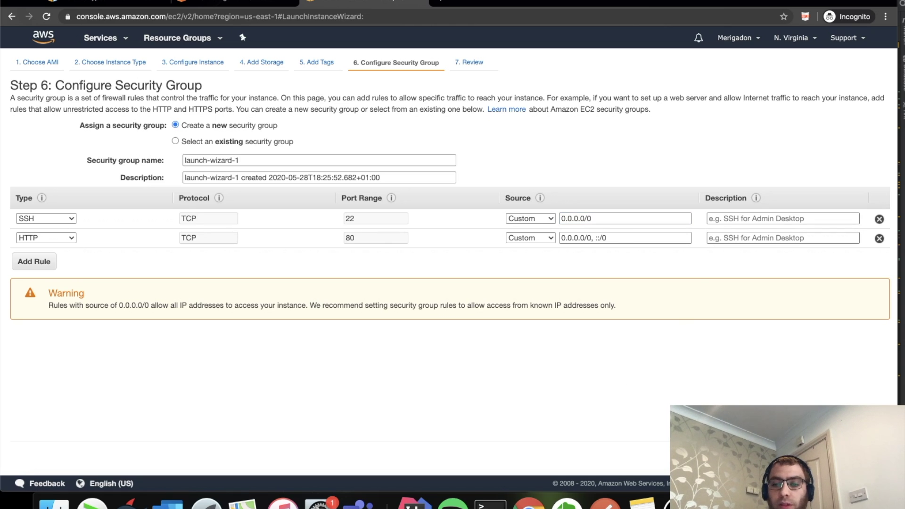
Step: Proceed to the launch review and check the AMI, instance type and security group rules
left_click(847, 458)
scroll(451, 339, "down", 3)
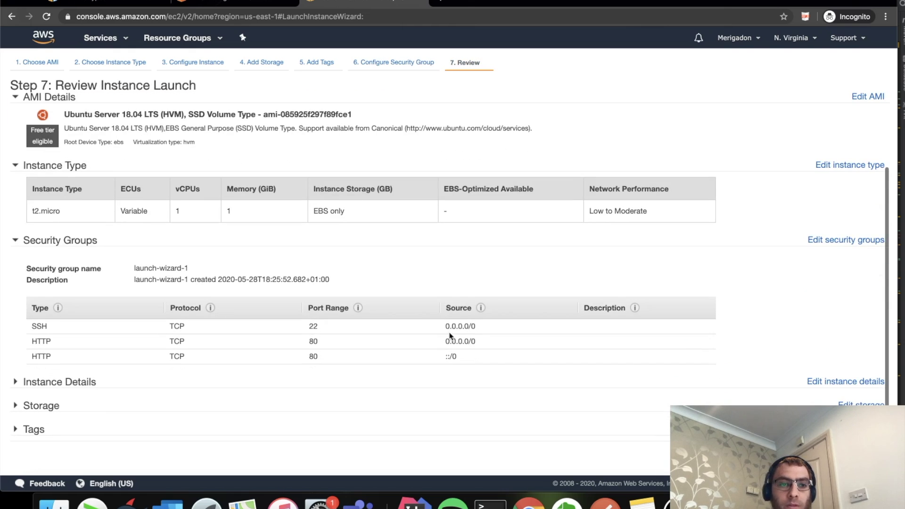
scroll(120, 247, "up", 2)
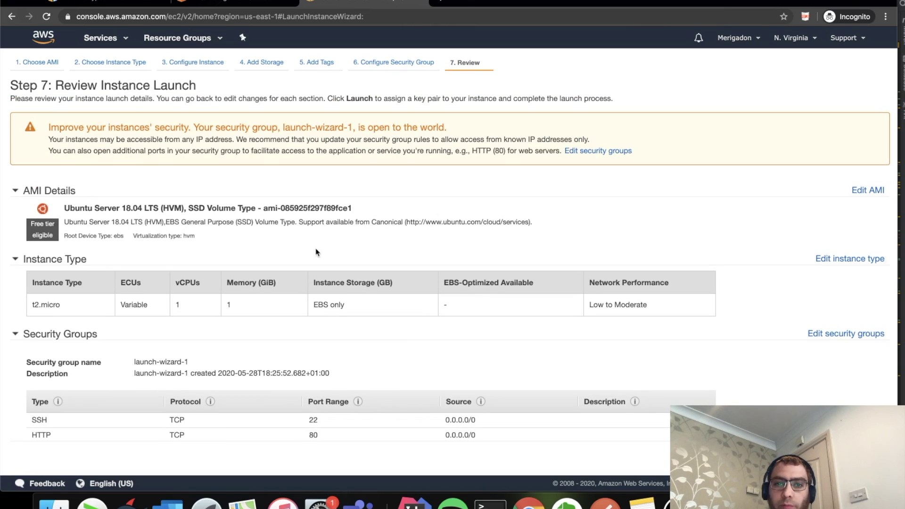
scroll(483, 307, "down", 1)
scroll(483, 306, "down", 1)
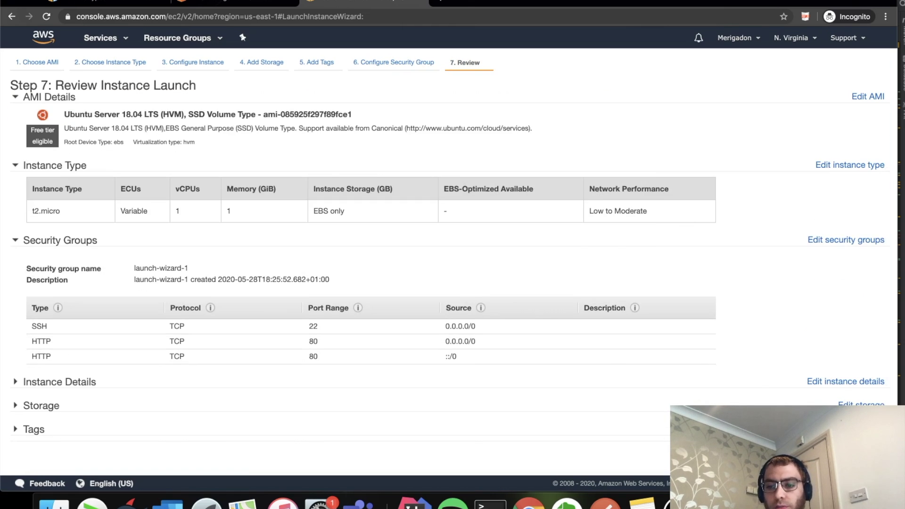
Step: Start the launch, create a new key pair named test and download its private key file
left_click(848, 458)
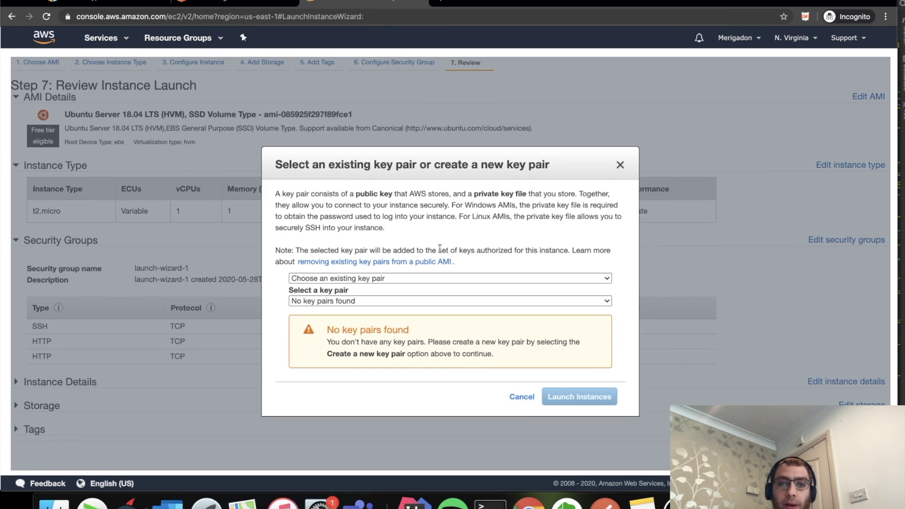
left_click(456, 279)
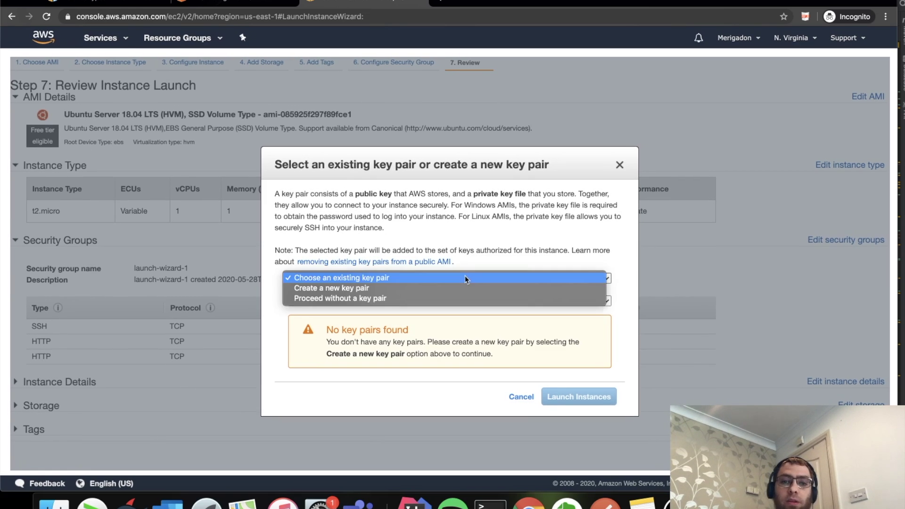
left_click(398, 288)
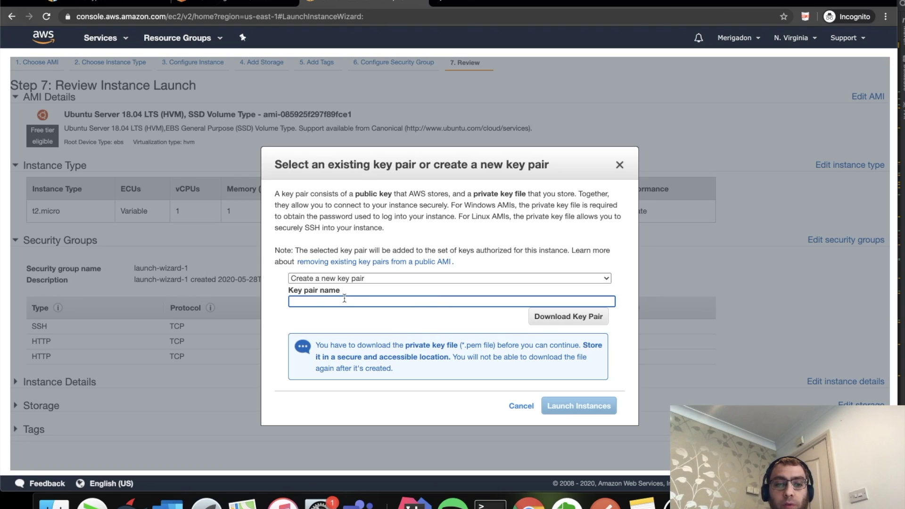
type("test")
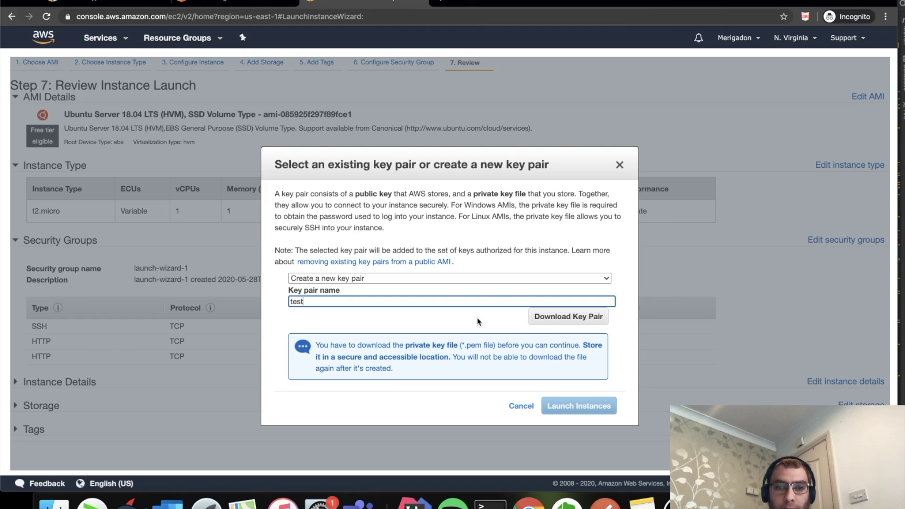
left_click(447, 313)
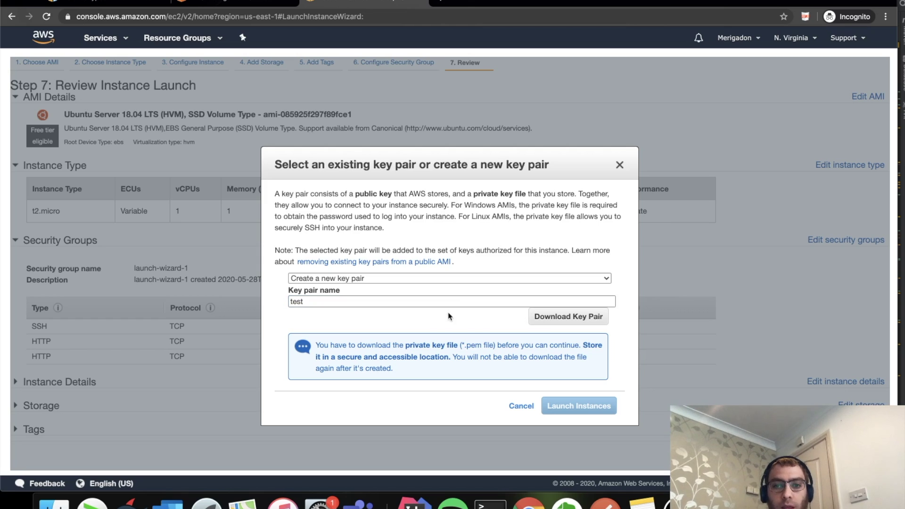
left_click(566, 322)
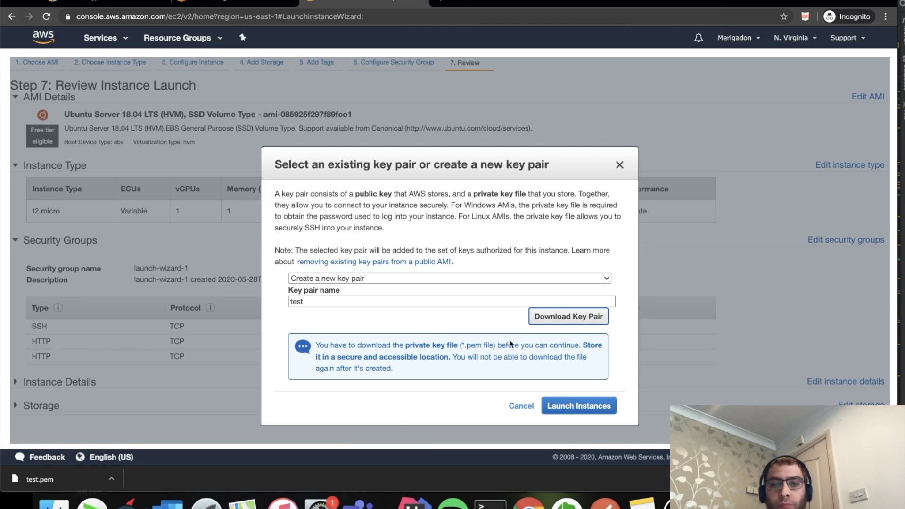
Step: Launch the instance with the new key pair and open the list of instances
left_click(579, 408)
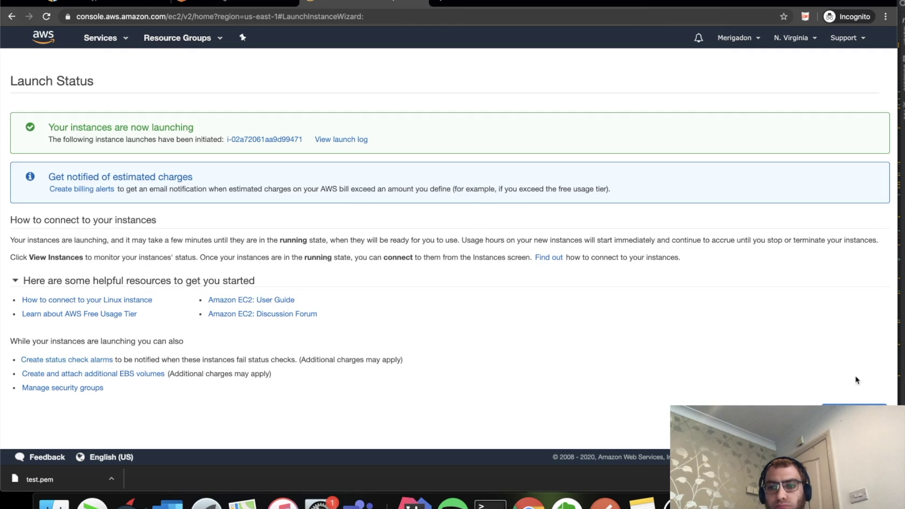
left_click(853, 412)
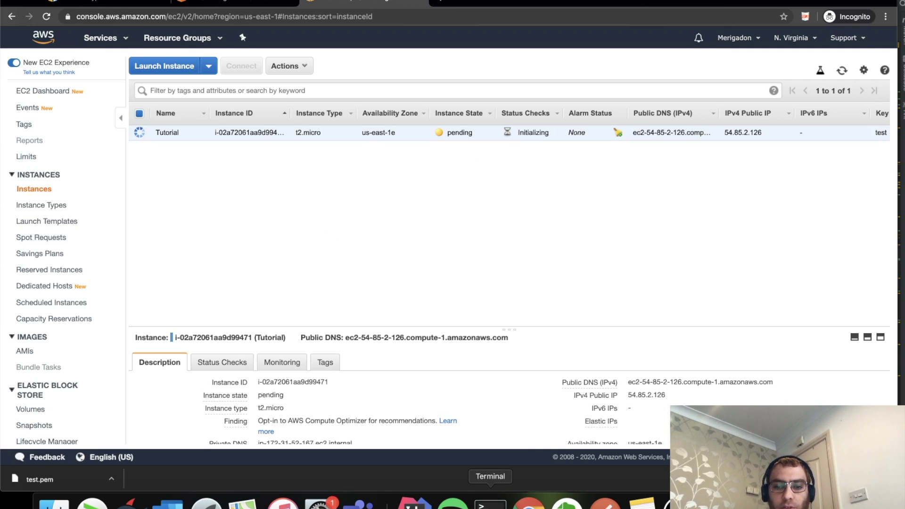
Step: Switch to Terminal and exit the old SSH session in the 0x-api directory
left_click(490, 503)
type("exit")
key("Return")
scroll(540, 132, "up", 5)
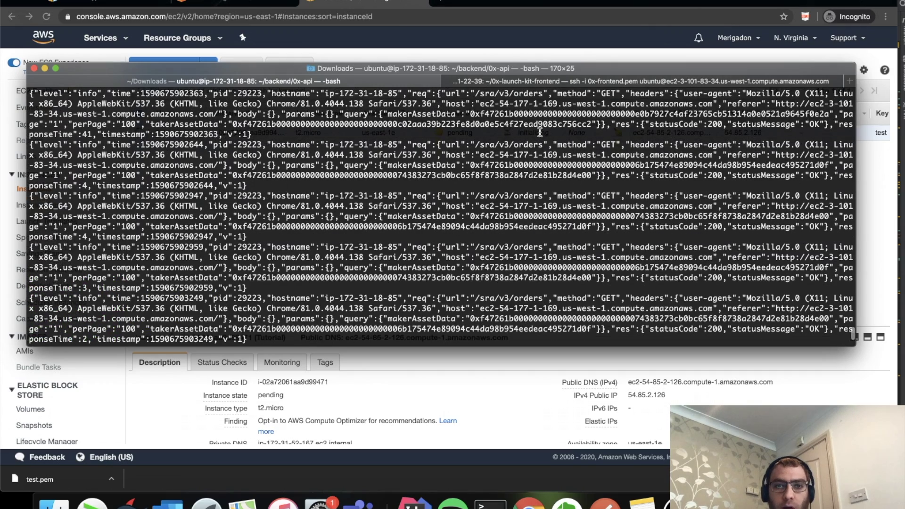
Step: Close the 0x-launch-kit-frontend terminal session, terminating its running ssh process
left_click(541, 81)
left_click(448, 81)
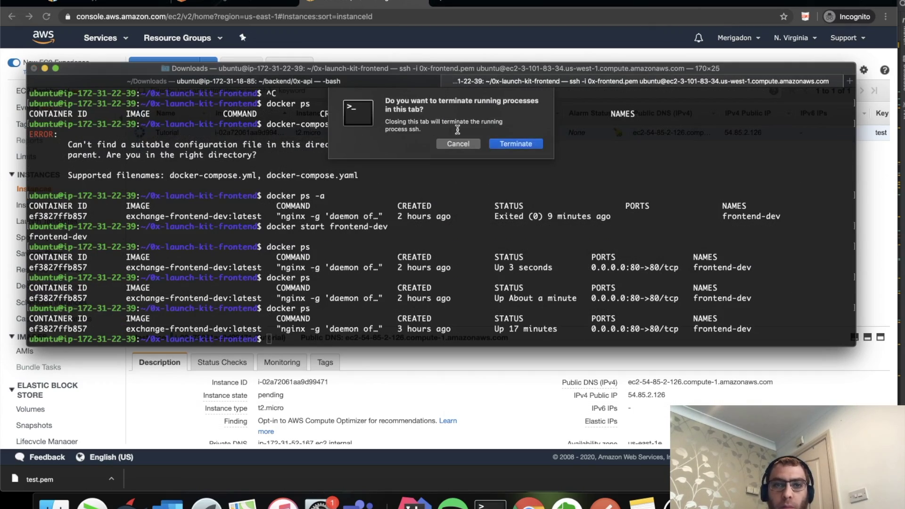
left_click(505, 144)
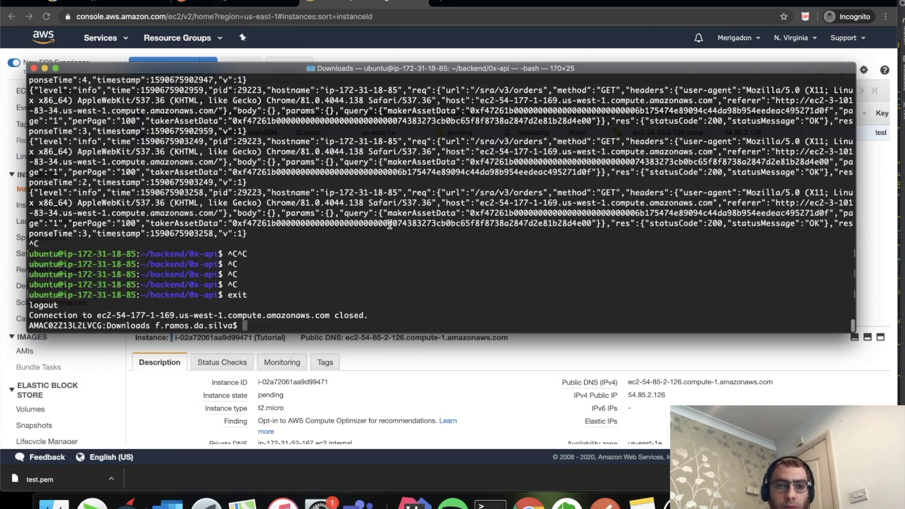
Step: Clear the terminal screen and make Downloads the working directory in Terminal
type("cd")
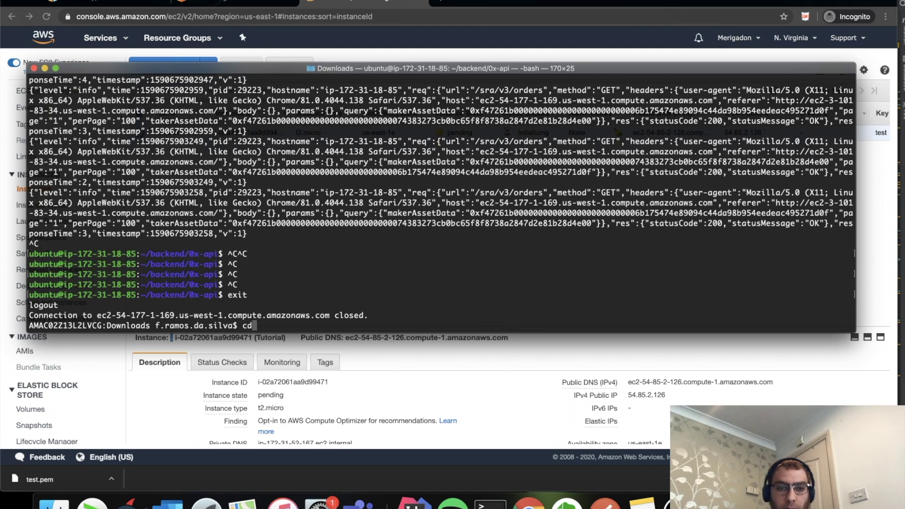
key("Return")
type("clear")
key("Return")
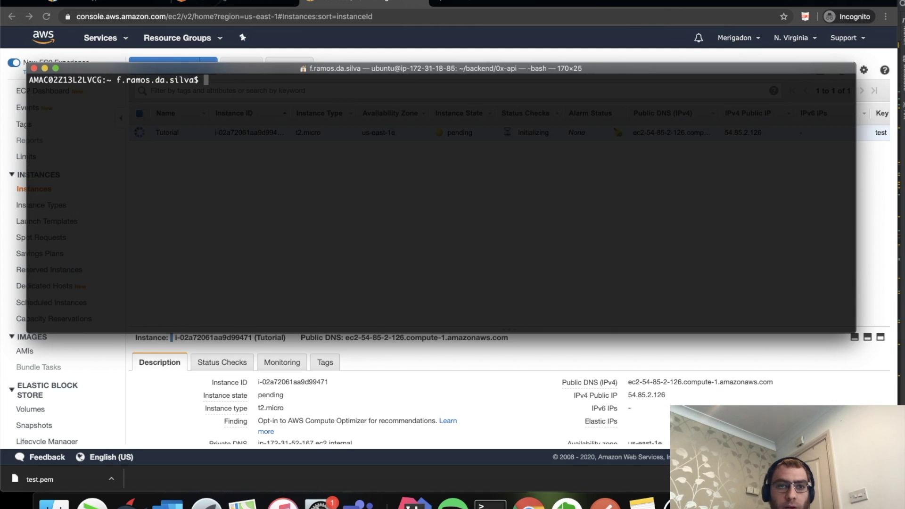
key("super+Tab")
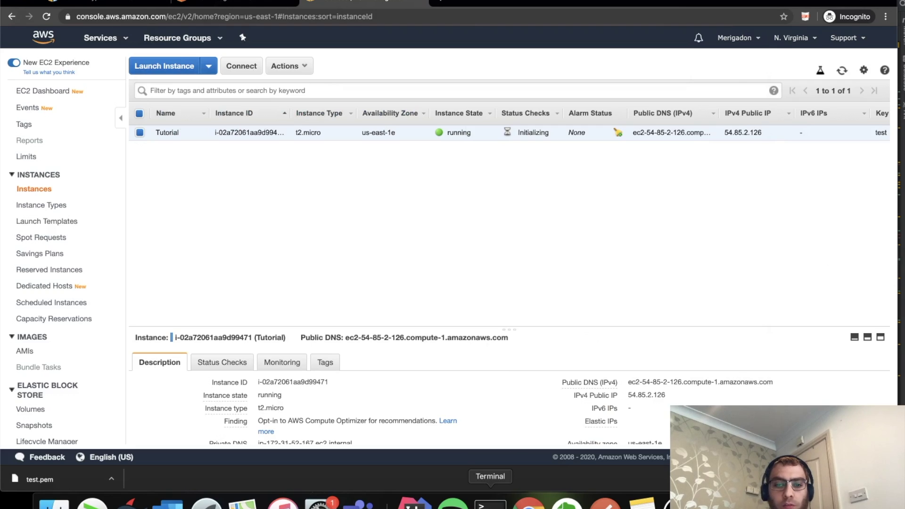
left_click(490, 504)
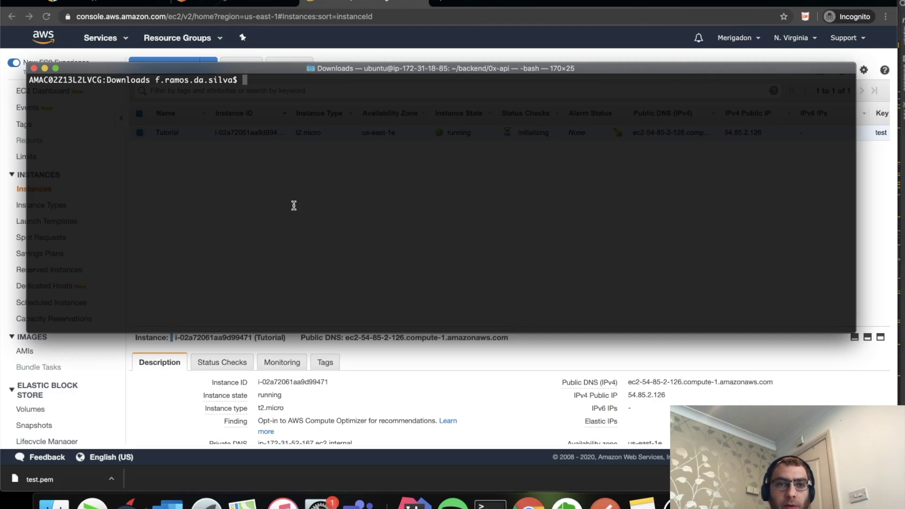
Step: Find the downloaded key file in Downloads with ls -lart | grep test, and clear the terminal screen
type("ls -lar")
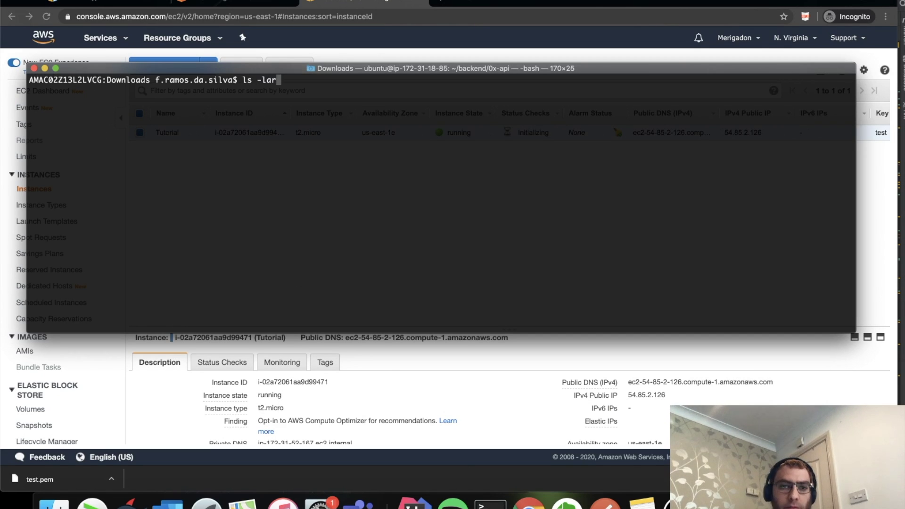
type("t | ")
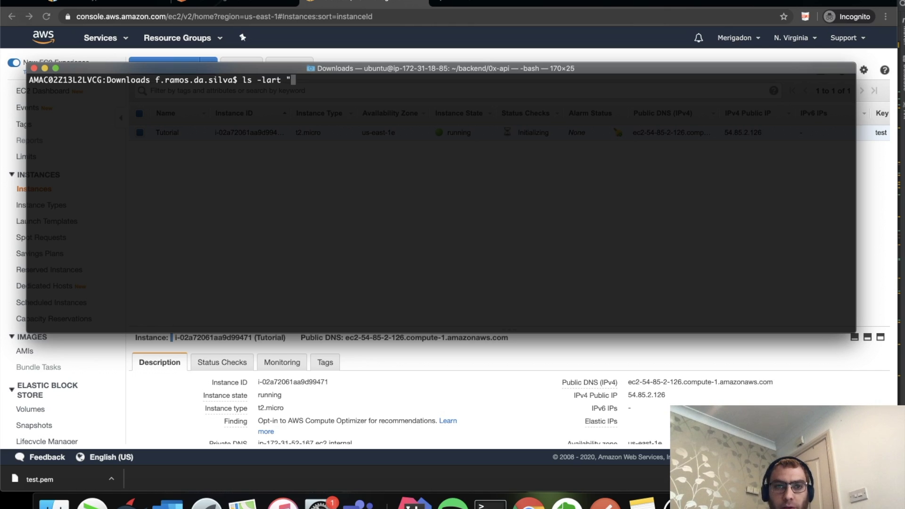
type("grep ")
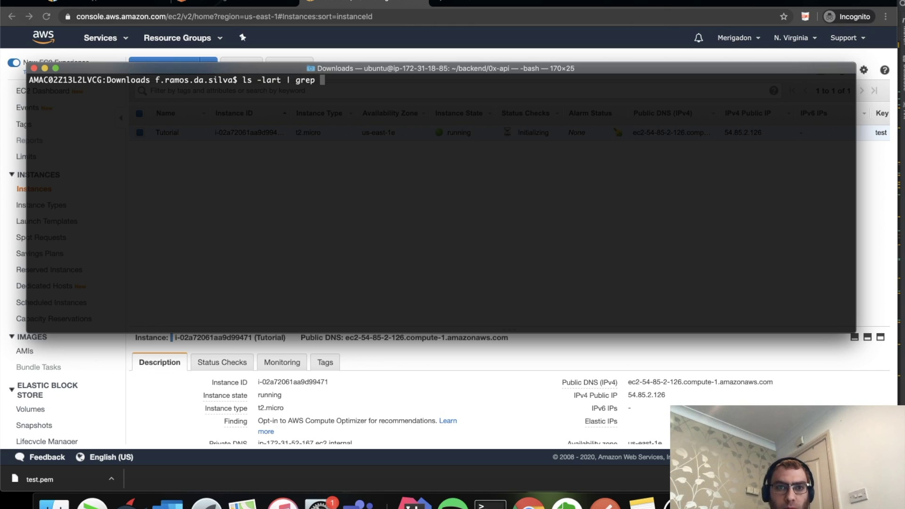
type("test")
key("Return")
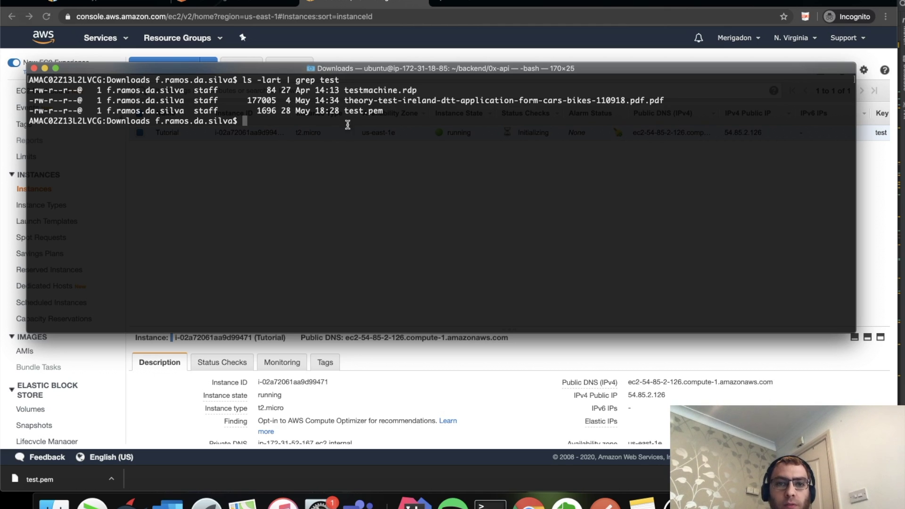
left_click_drag(383, 116, 340, 116)
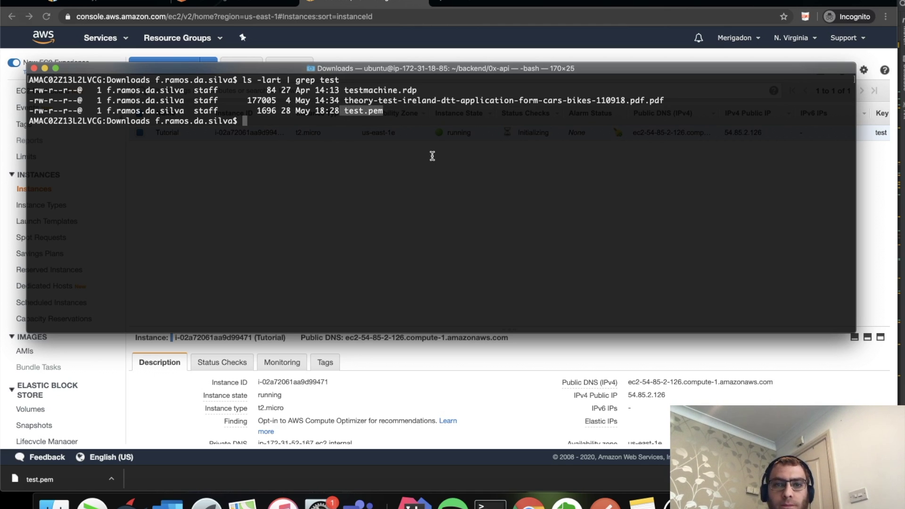
left_click(422, 133)
type("clear")
key("Return")
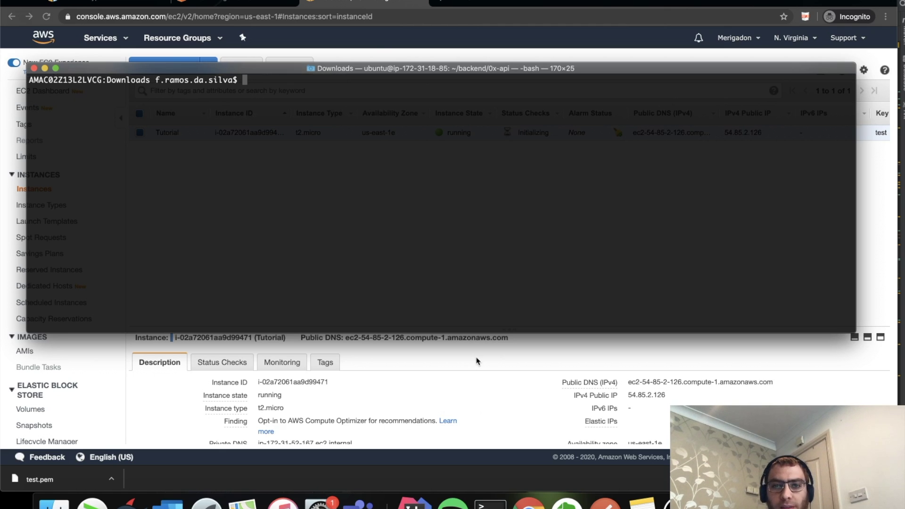
Step: Switch to the browser and open the connection instructions for the Tutorial instance
left_click(495, 363)
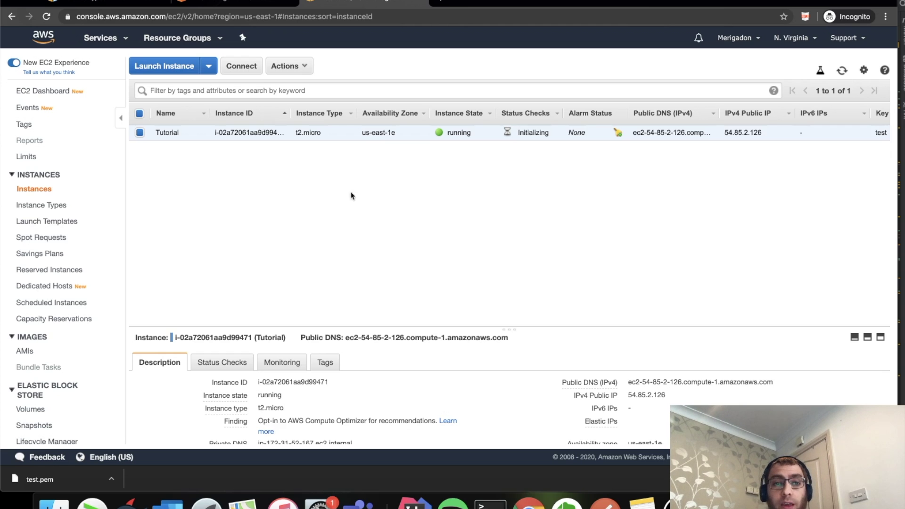
left_click(241, 64)
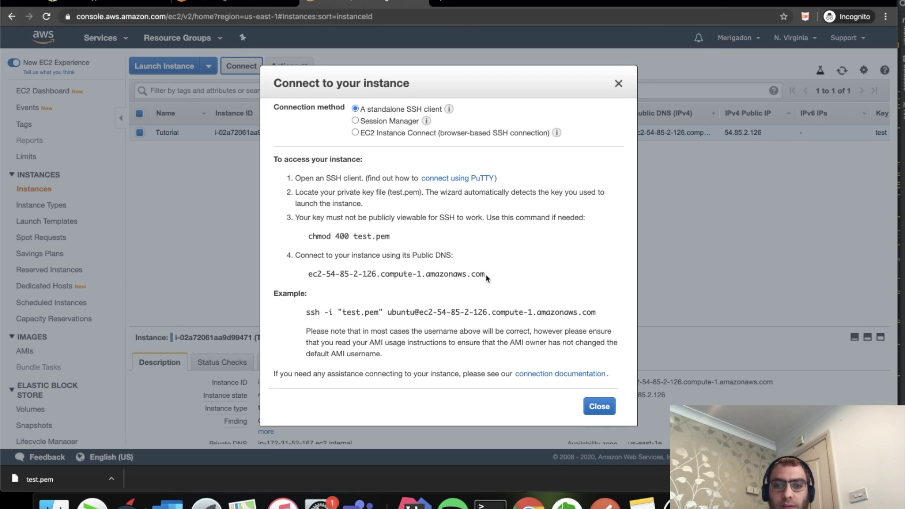
scroll(477, 168, "up", 5)
scroll(441, 160, "down", 5)
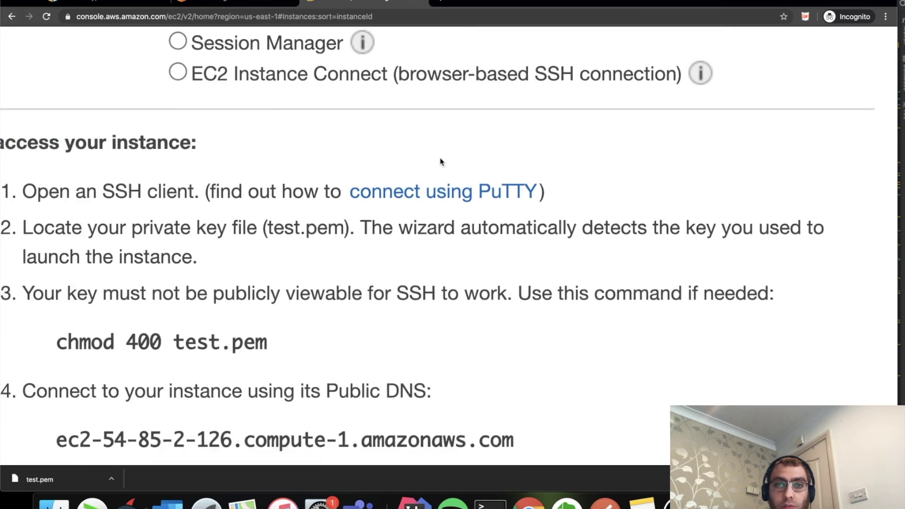
Step: Search Google for putty in a new tab and return to the EC2 connection instructions
left_click(443, 2)
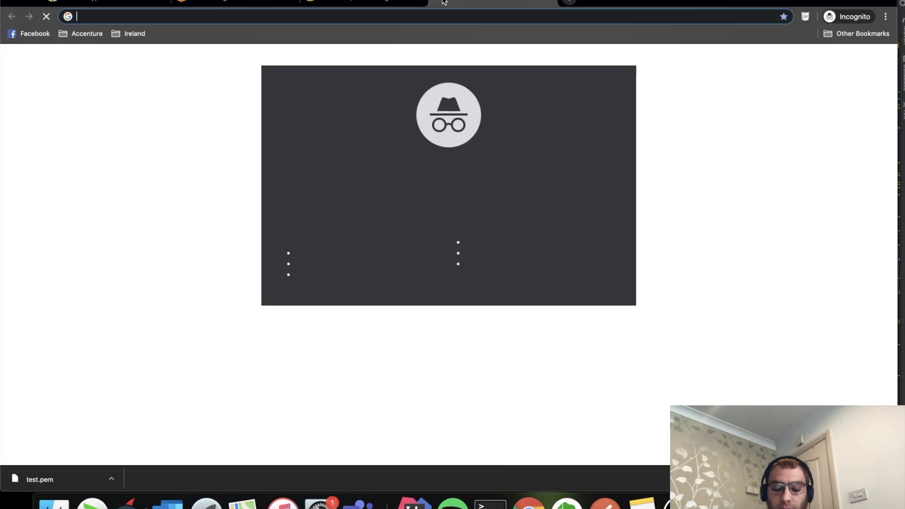
type("putty")
key("Return")
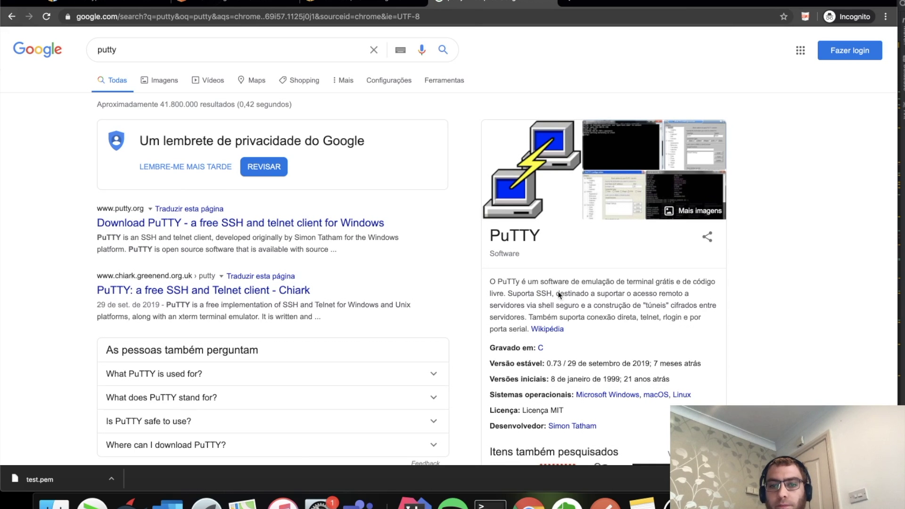
left_click(358, 2)
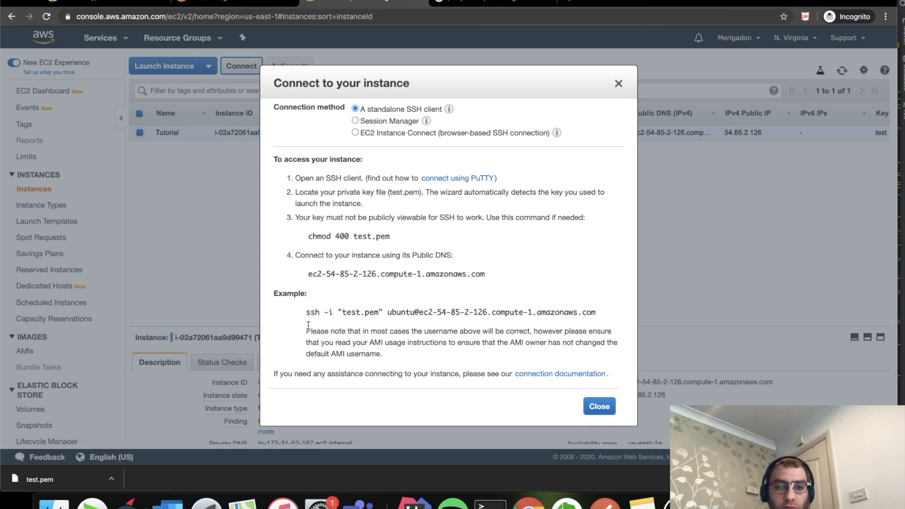
Step: Examine the key file and host parts of the example SSH command, and close the connection instructions
left_click_drag(303, 314, 579, 310)
left_click(387, 312)
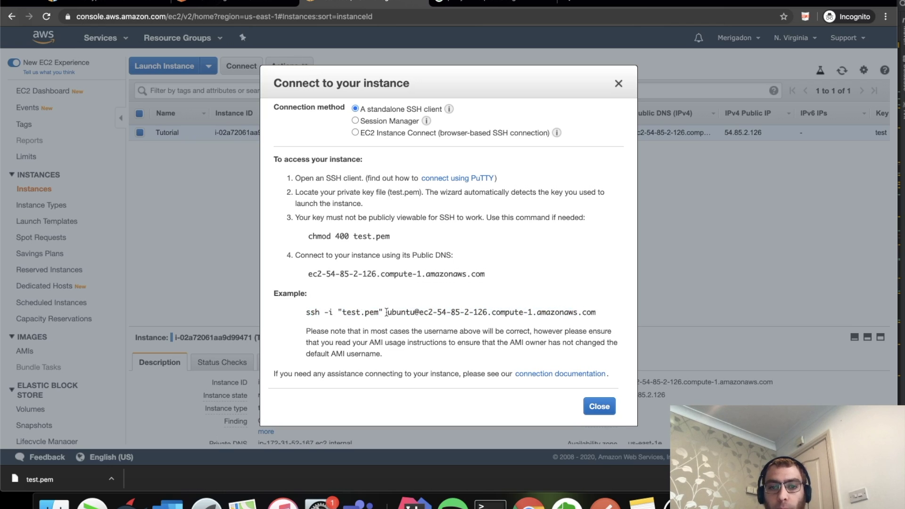
left_click_drag(383, 311, 339, 311)
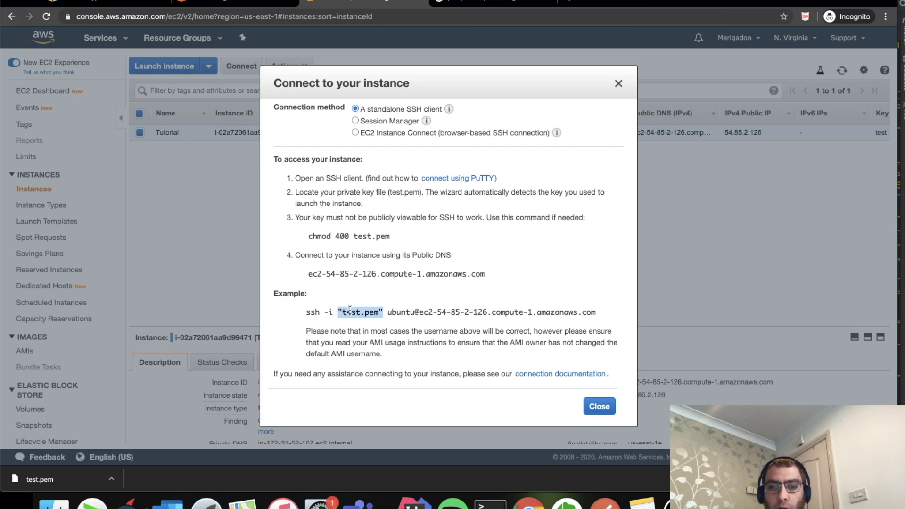
left_click(388, 311)
left_click_drag(388, 312, 597, 313)
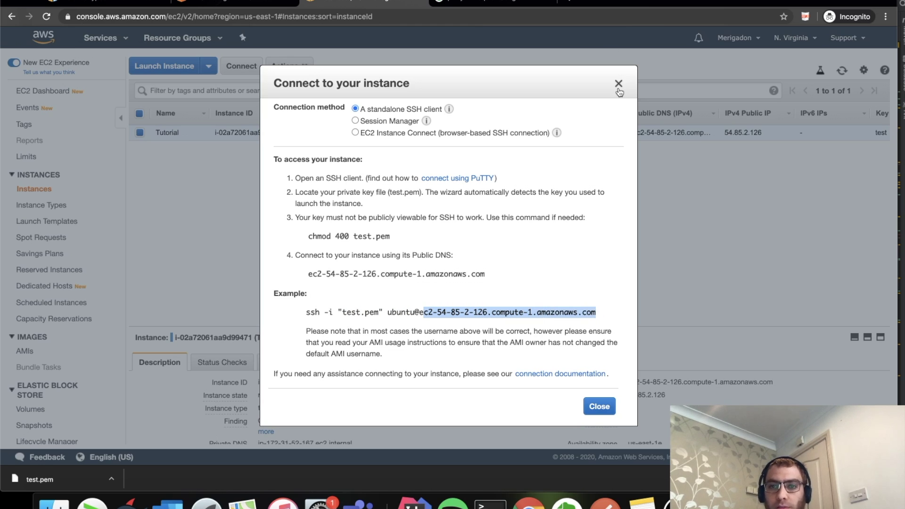
left_click(593, 327)
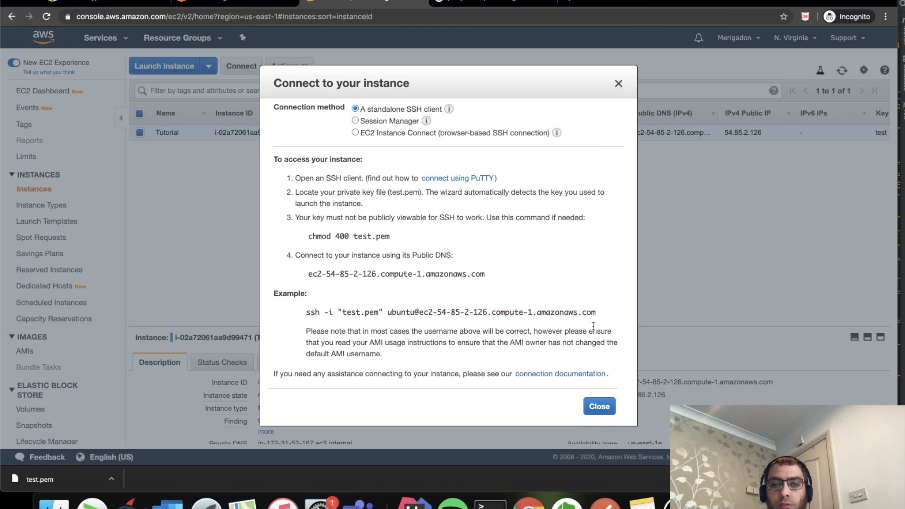
left_click(618, 84)
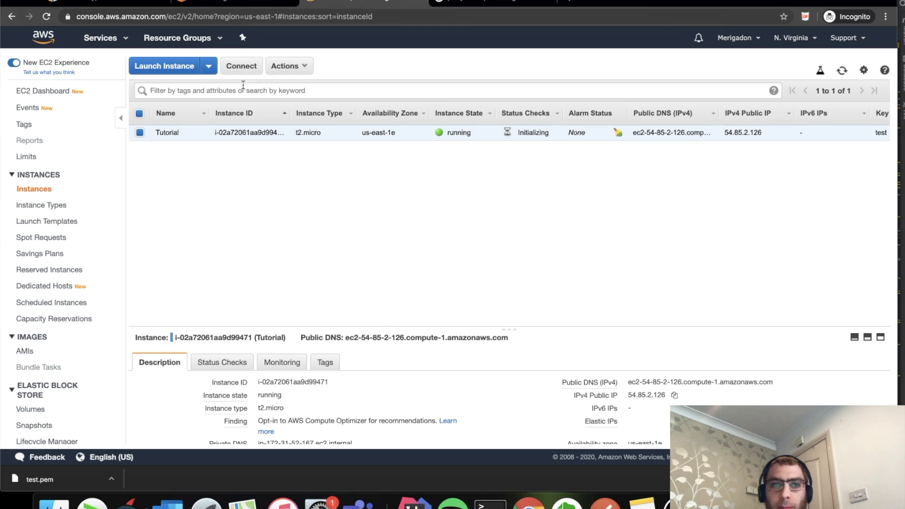
Step: Copy the Tutorial instance's example SSH command, try to connect with it in Terminal from Downloads, and accept the host key
left_click(241, 66)
left_click_drag(308, 316, 607, 309)
key("super+c")
left_click(490, 503)
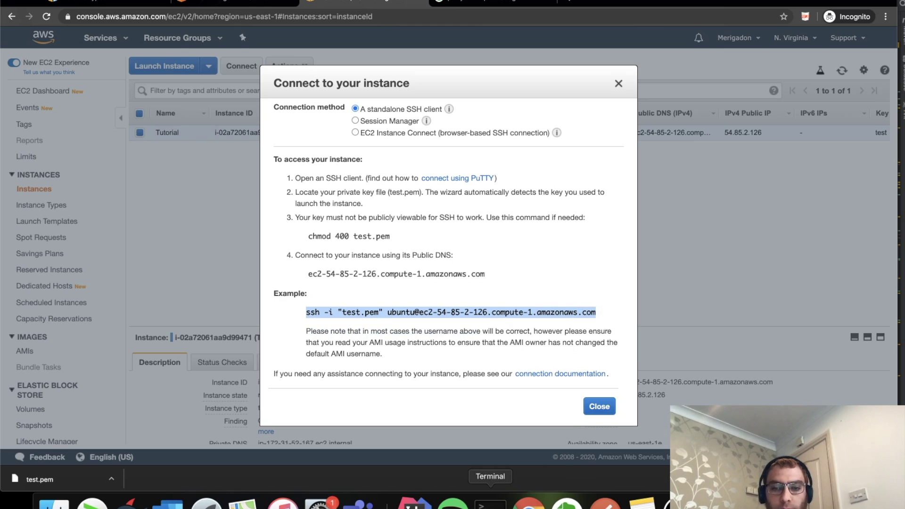
key("super+v")
key("Return")
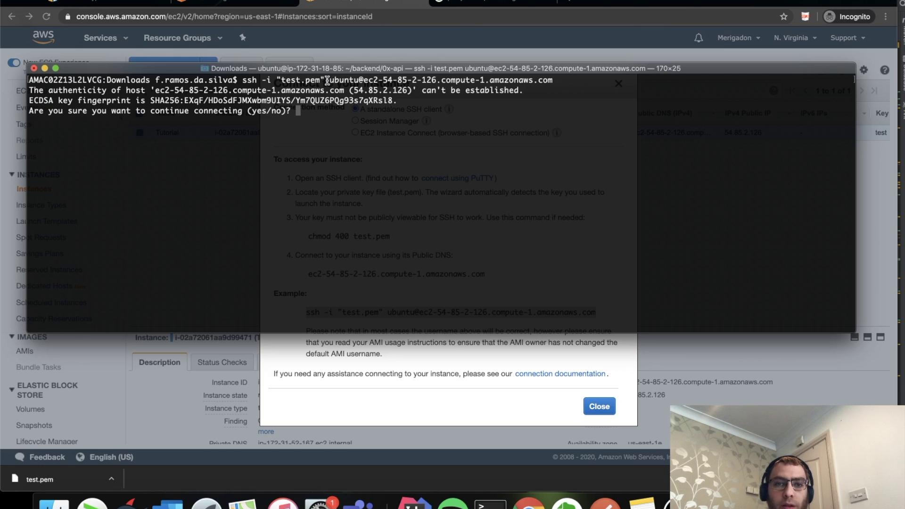
type("yes")
key("Return")
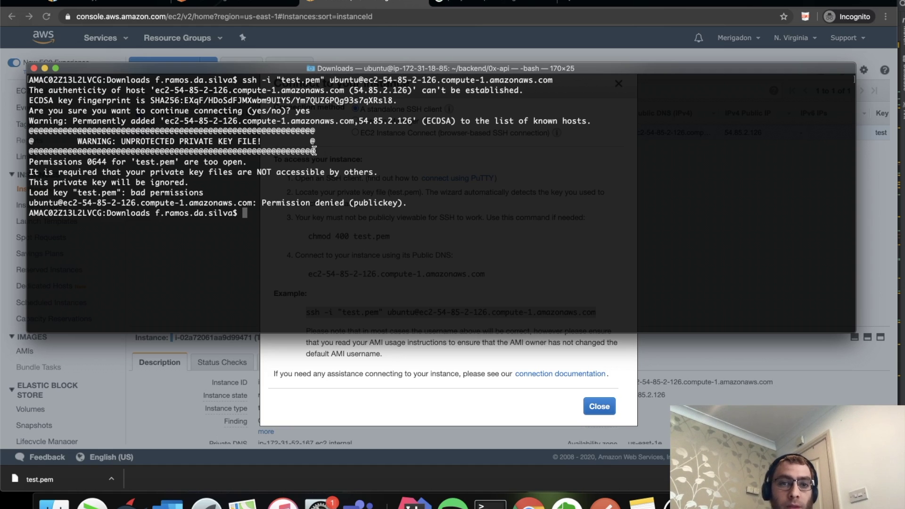
Step: Review the private key file warning and restrict the key file's permissions with chmod 400 test.pem
left_click_drag(309, 151, 11, 134)
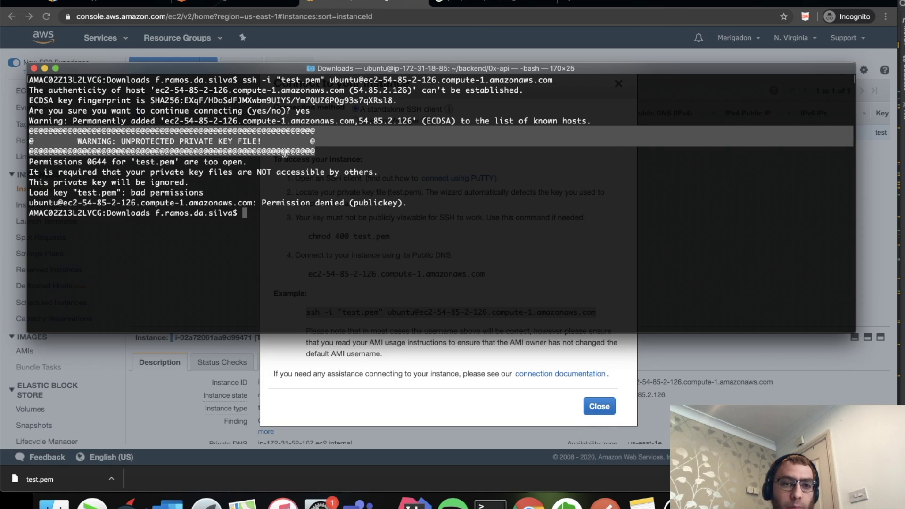
left_click(283, 214)
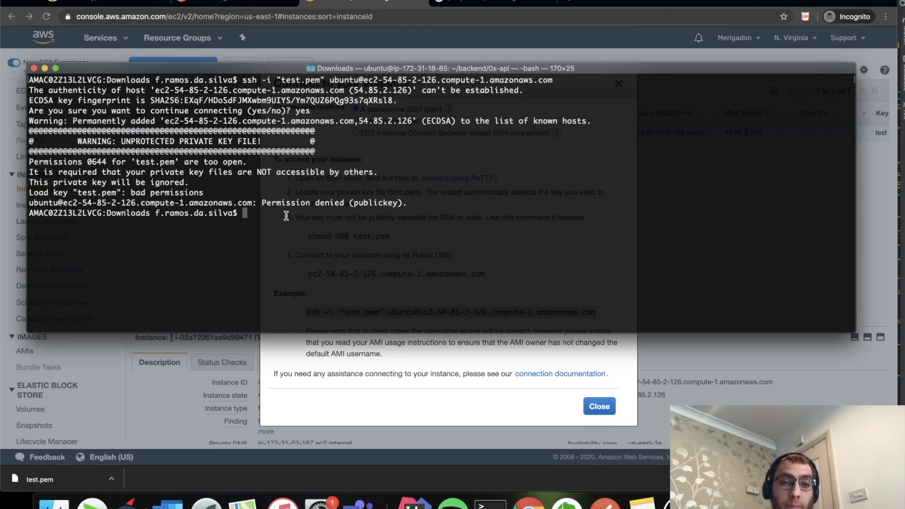
type("chd")
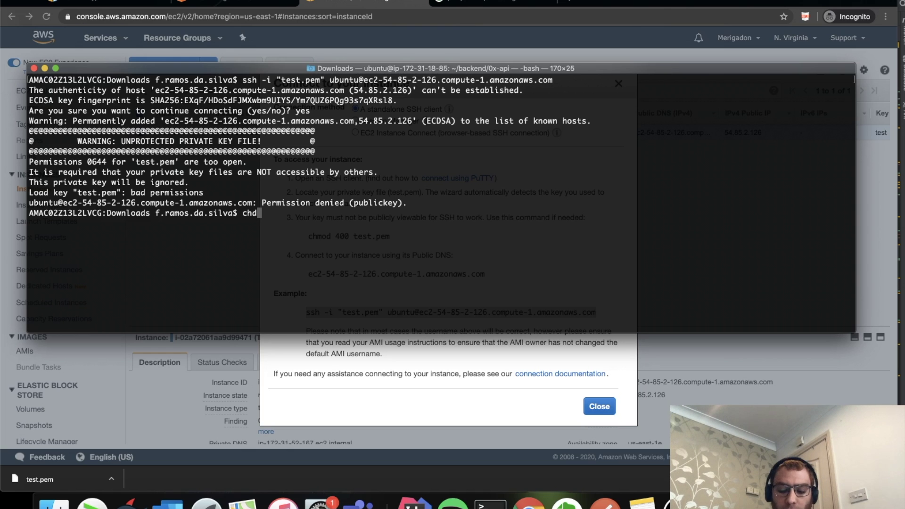
key("super+Tab")
key("super+Tab")
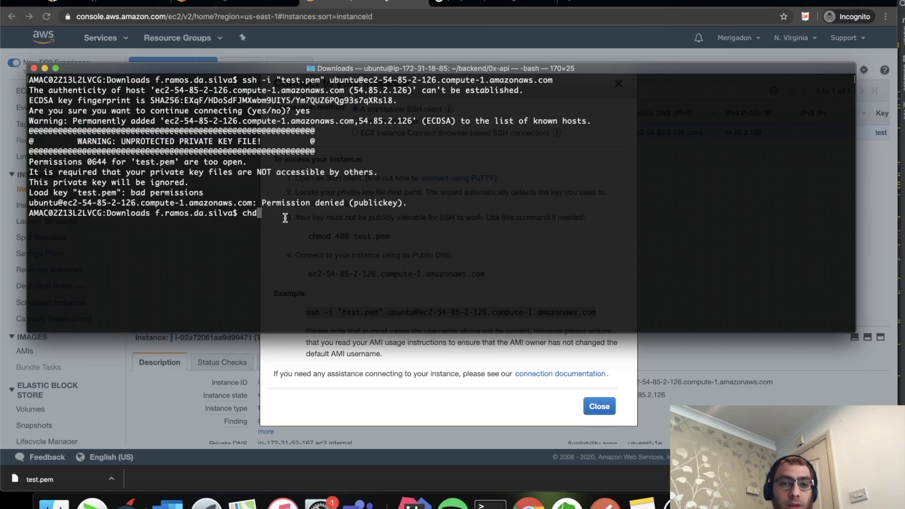
type("o")
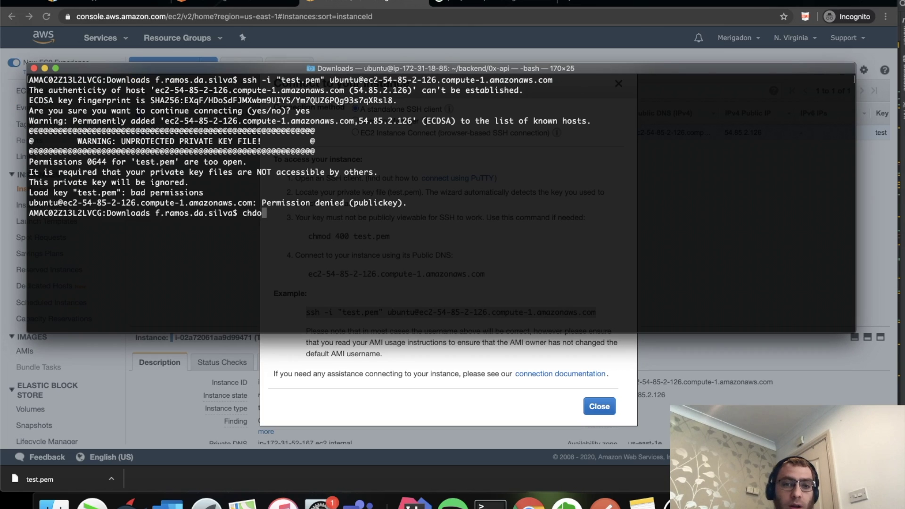
key("BackSpace")
key("BackSpace")
type("mod ")
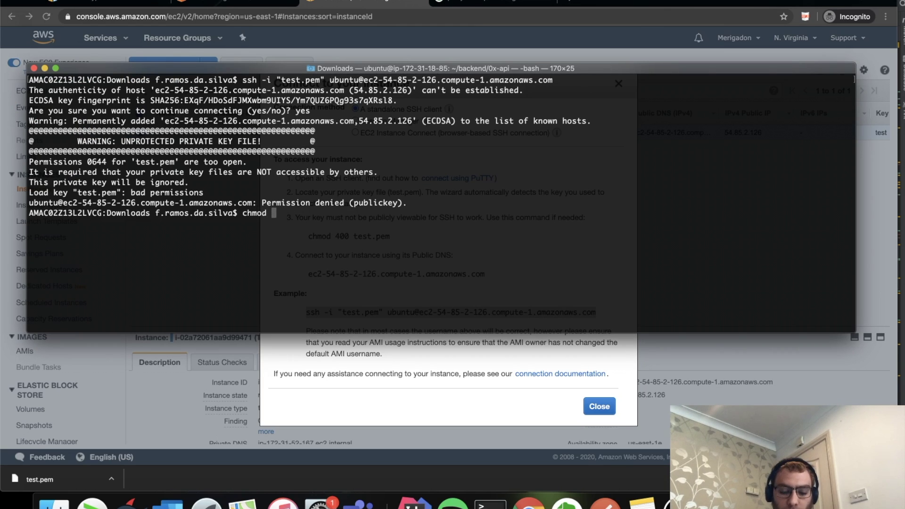
type("400 test.pem")
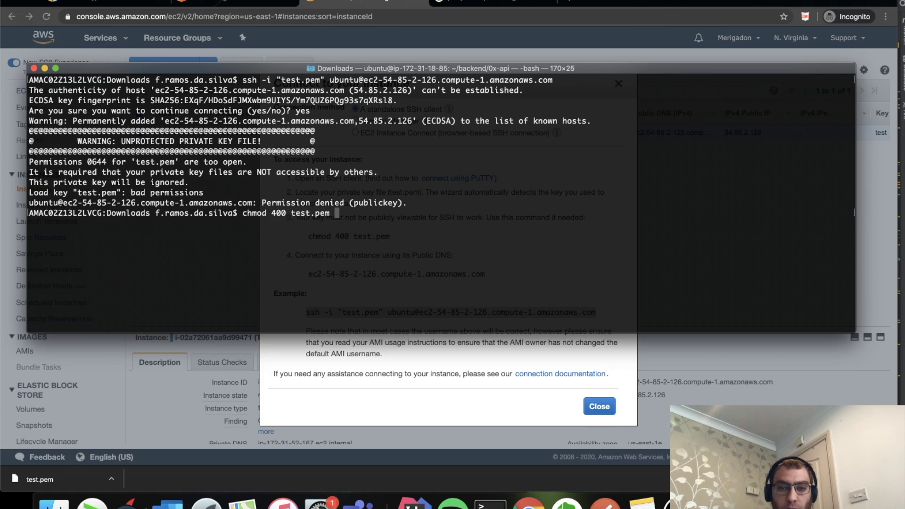
key("Return")
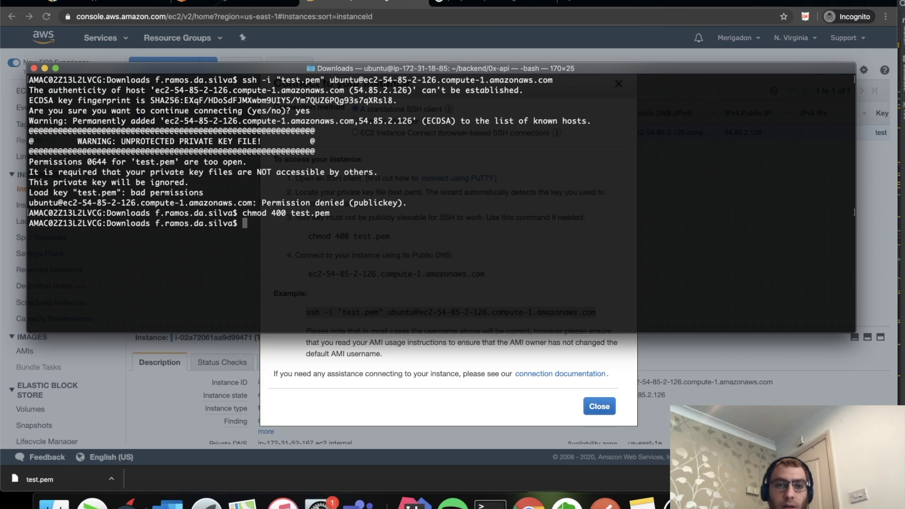
key("Up")
key("Up")
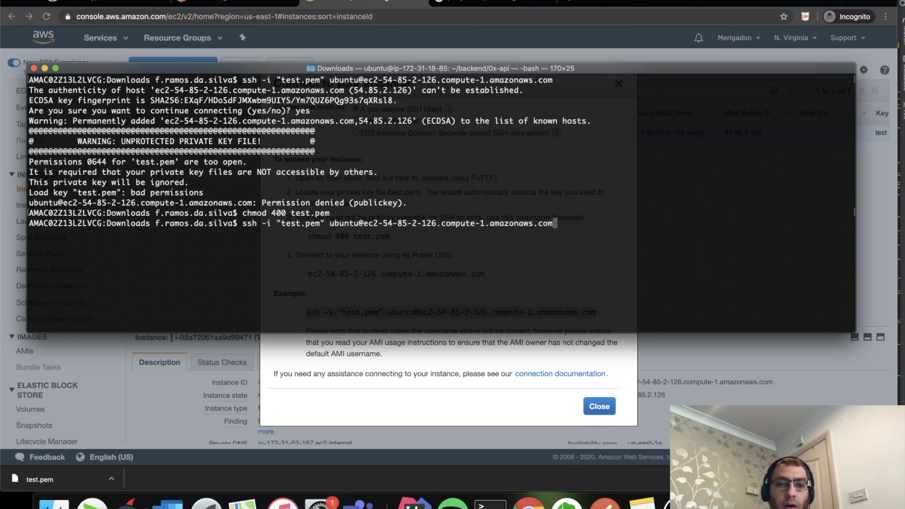
key("Return")
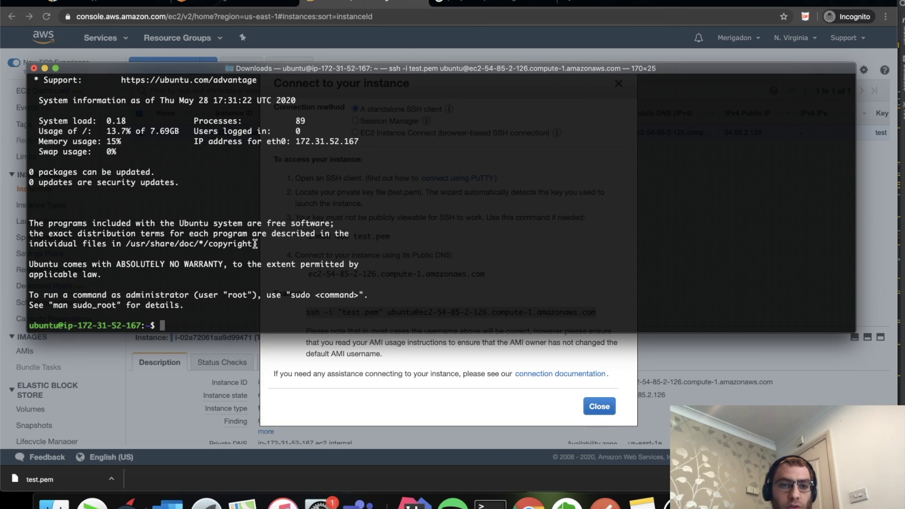
Step: Refresh the server's package lists with sudo apt-get update
type("sudo ao")
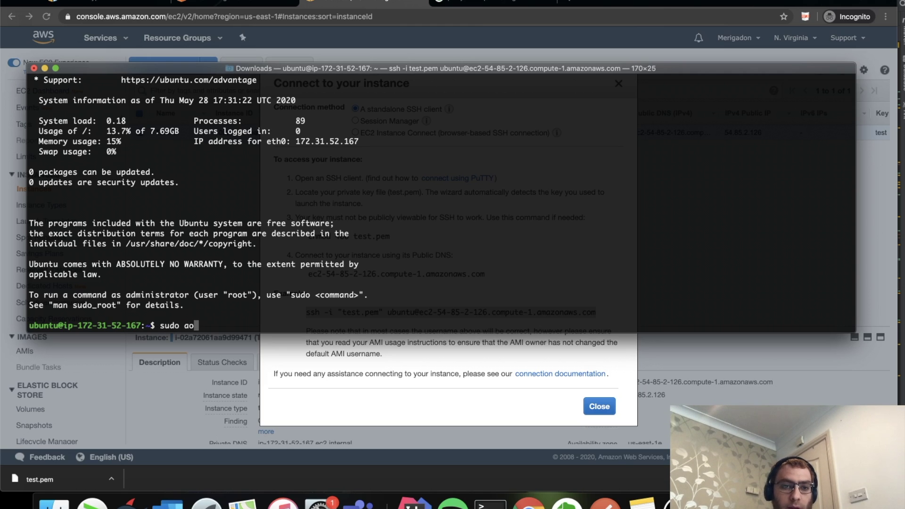
key("BackSpace")
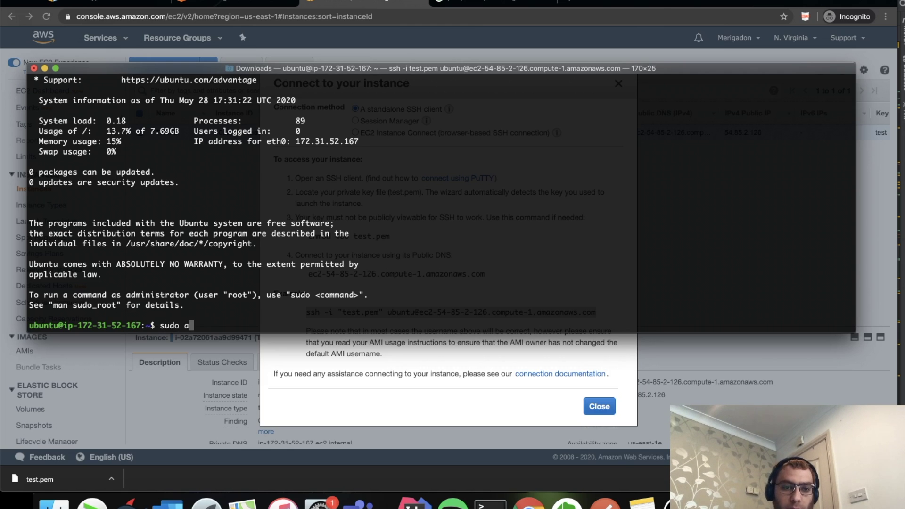
type("pt-get ")
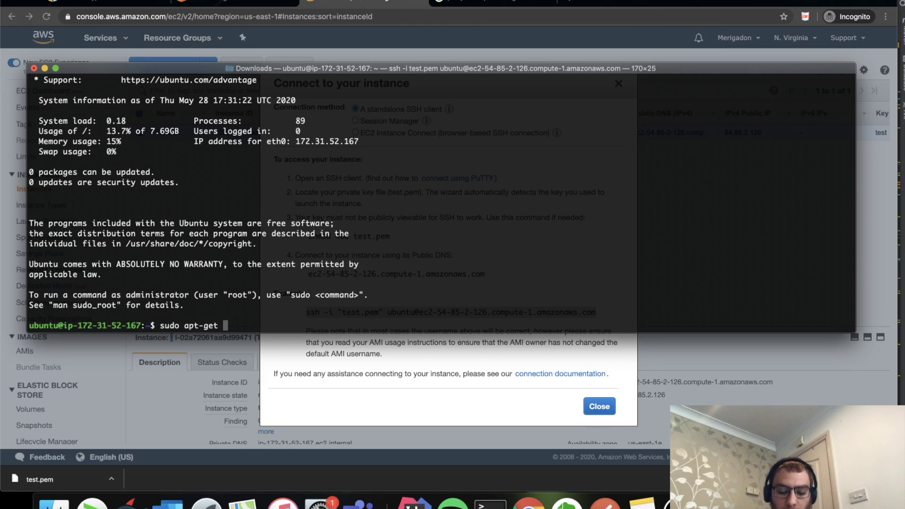
type("update")
key("Return")
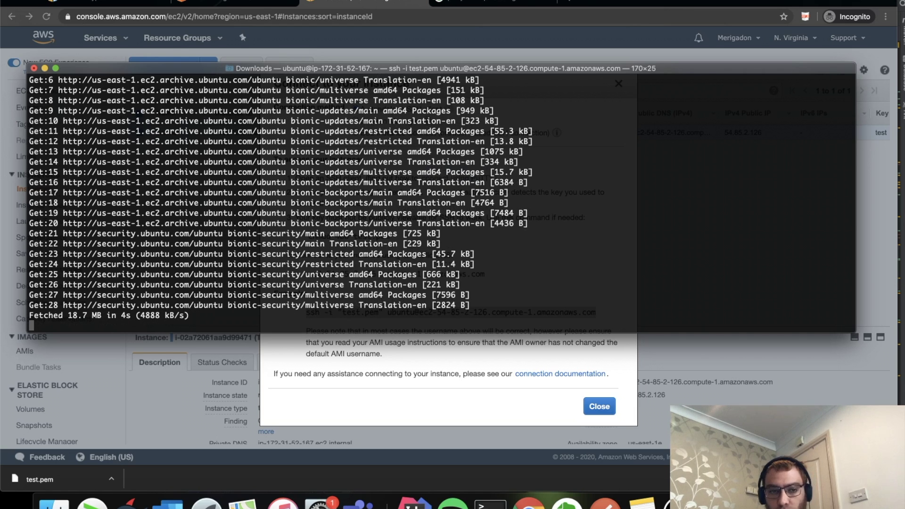
Step: Install nginx with sudo apt-get install nginx, accept the installation, and check it with sudo service nginx status
type("sudo apt-get install nginx")
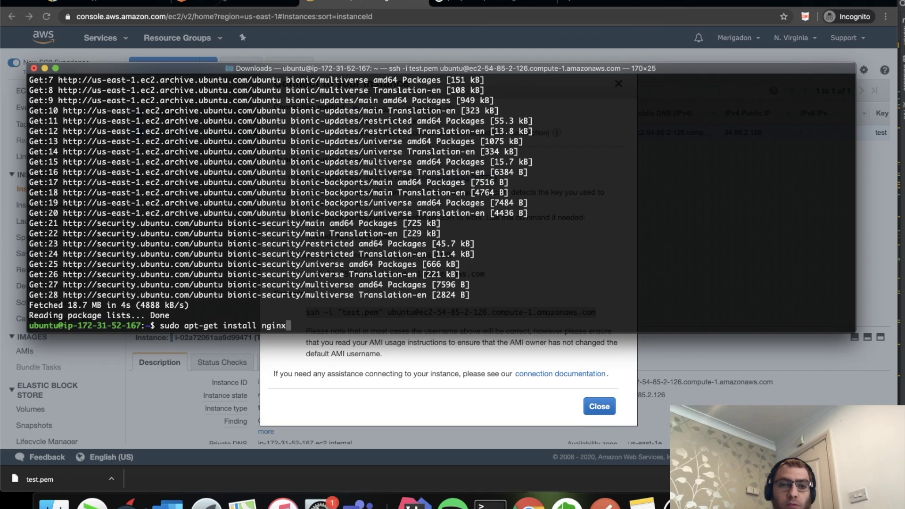
key("Return")
type("y")
key("Return")
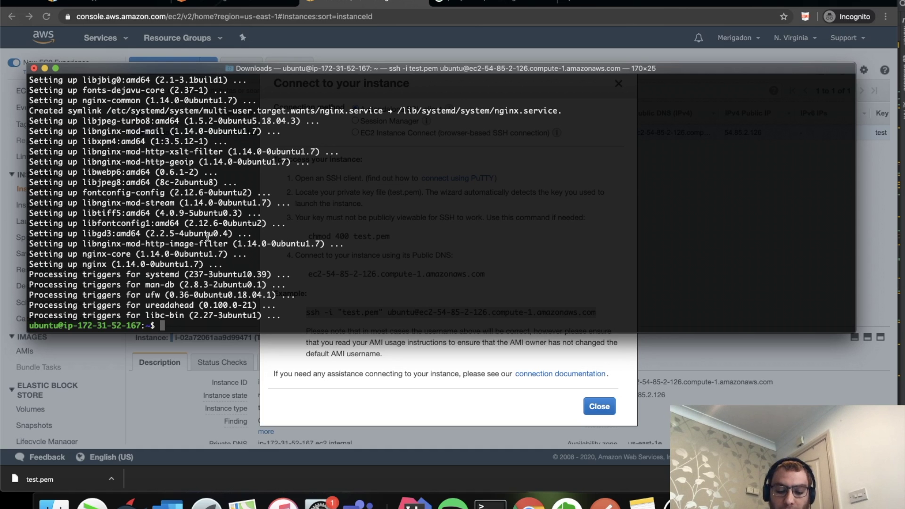
type("sudo service nginx status")
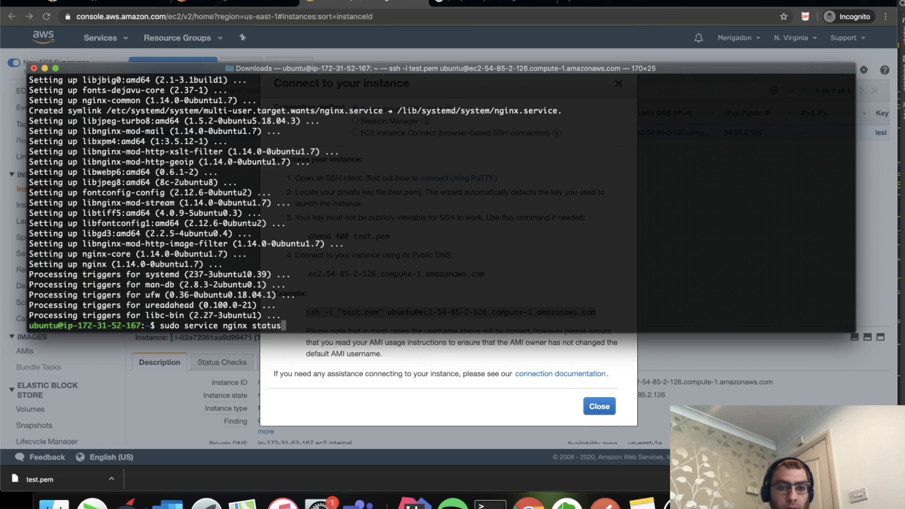
key("Return")
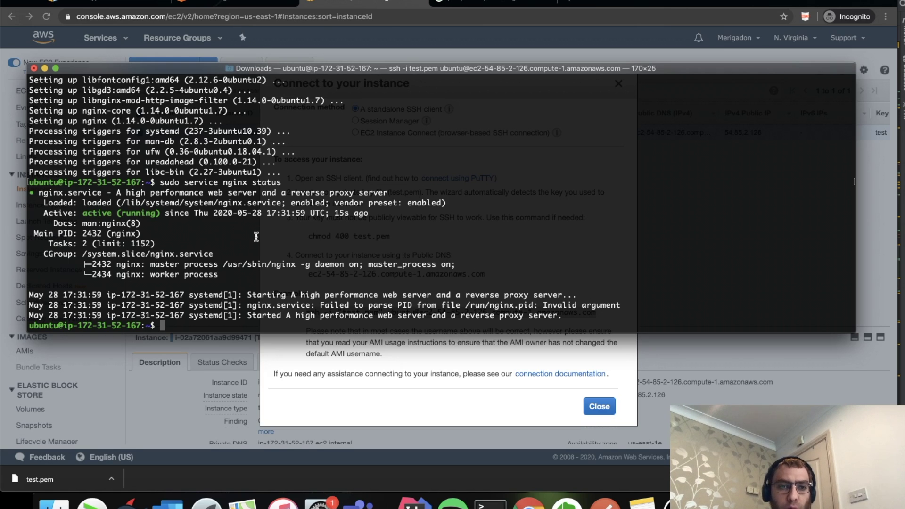
Step: Return to the EC2 console in the browser, copy the Tutorial instance's public DNS, and open it in the PuTTY search tab
left_click(531, 368)
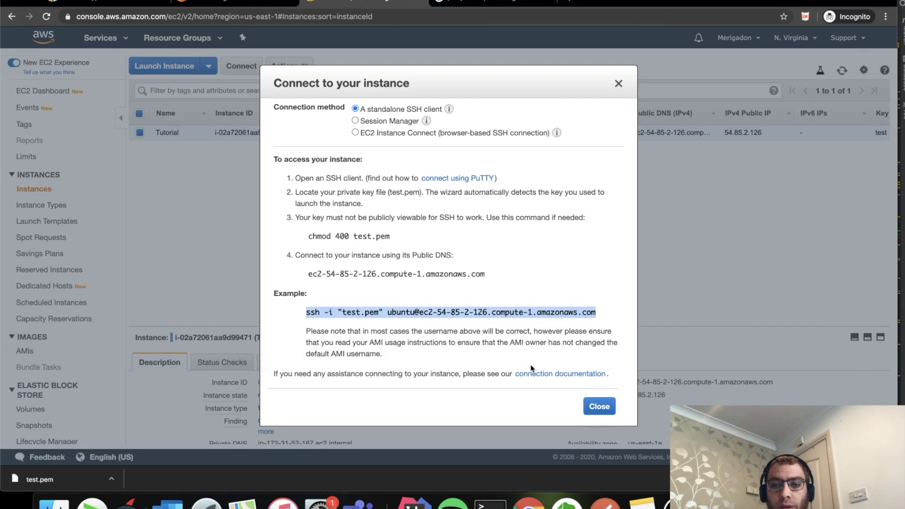
left_click(726, 296)
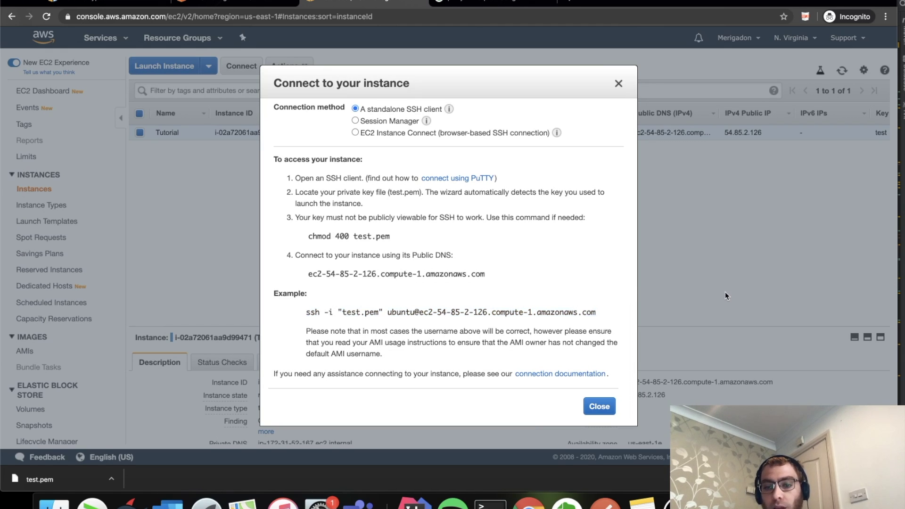
left_click(618, 83)
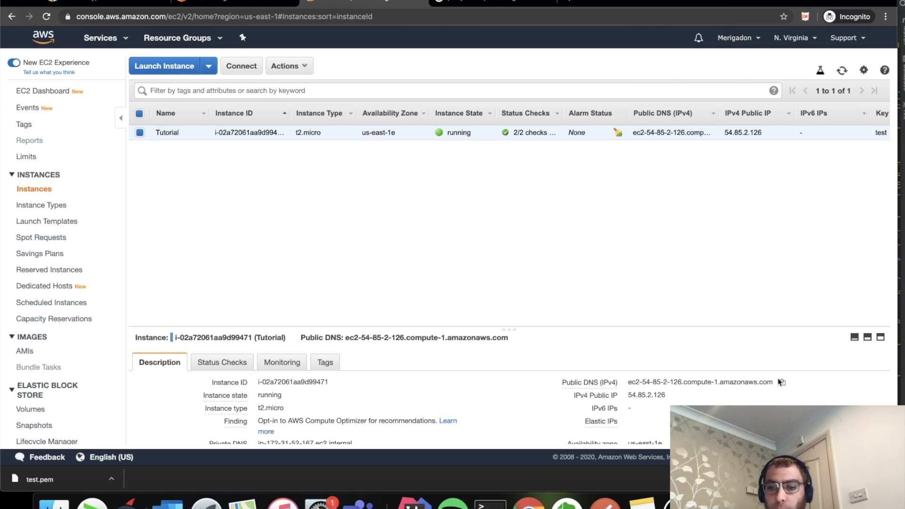
left_click(782, 382)
left_click(502, 2)
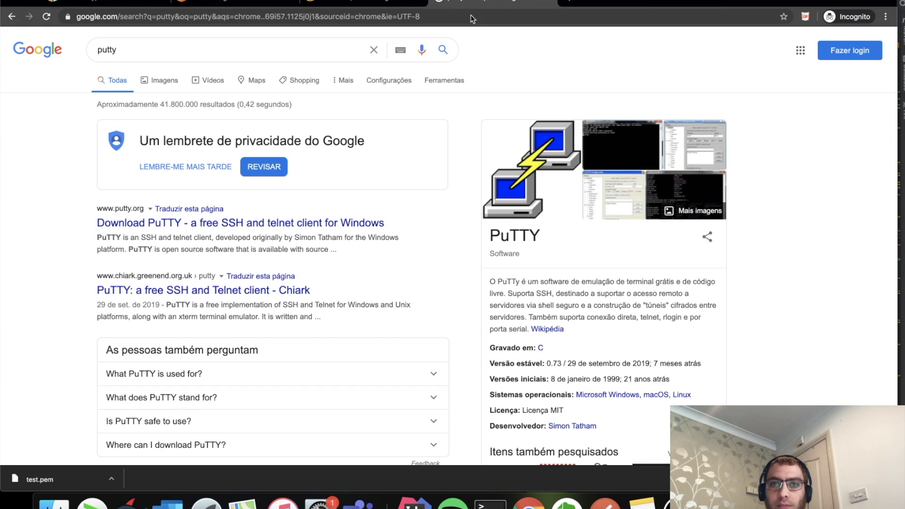
left_click(472, 17)
key("super+v")
key("Return")
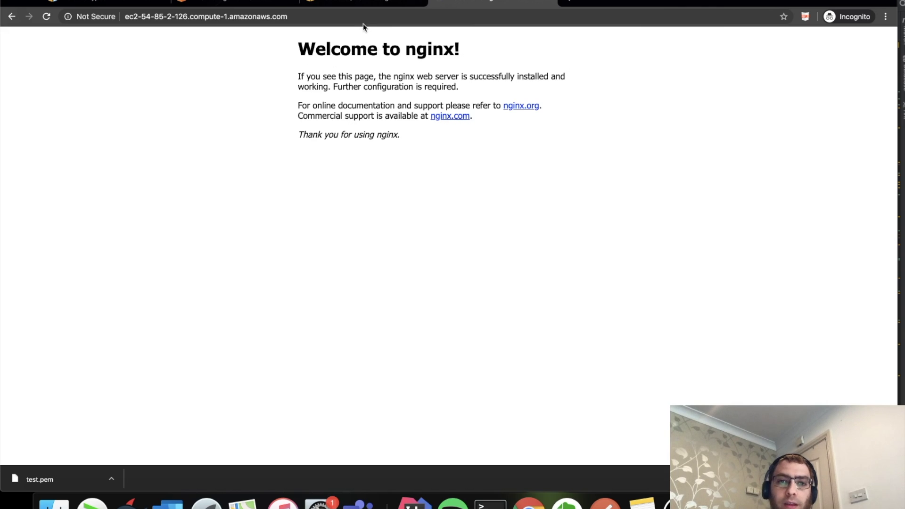
Step: Copy the Tutorial instance's IPv4 public IP and open 54.85.2.126 in the nginx page's tab
left_click(366, 5)
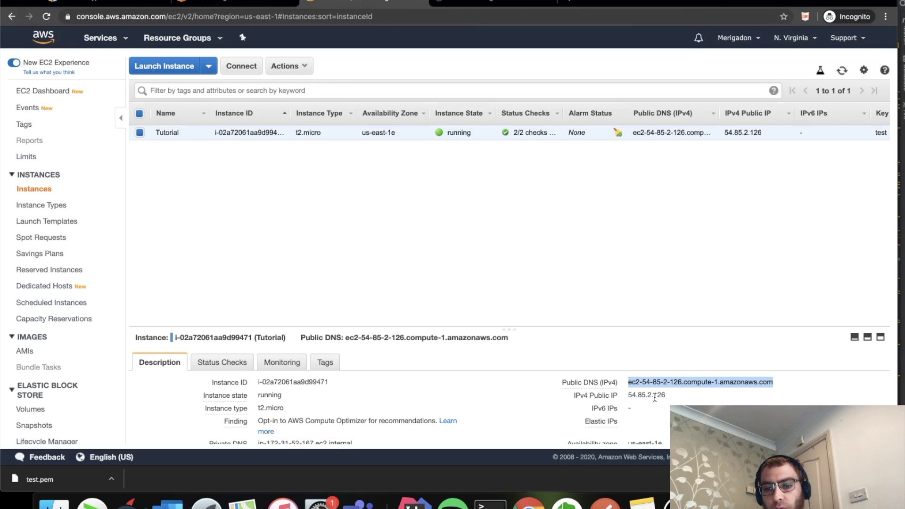
left_click(674, 397)
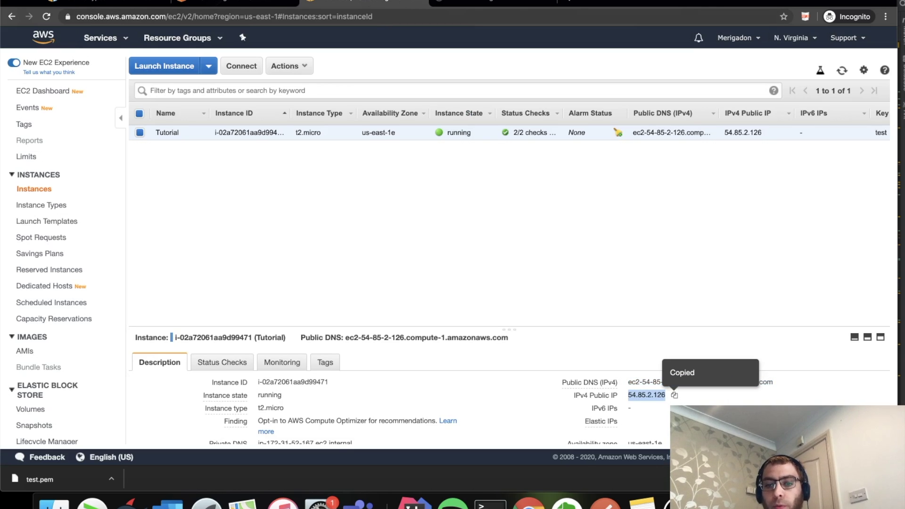
left_click(474, 7)
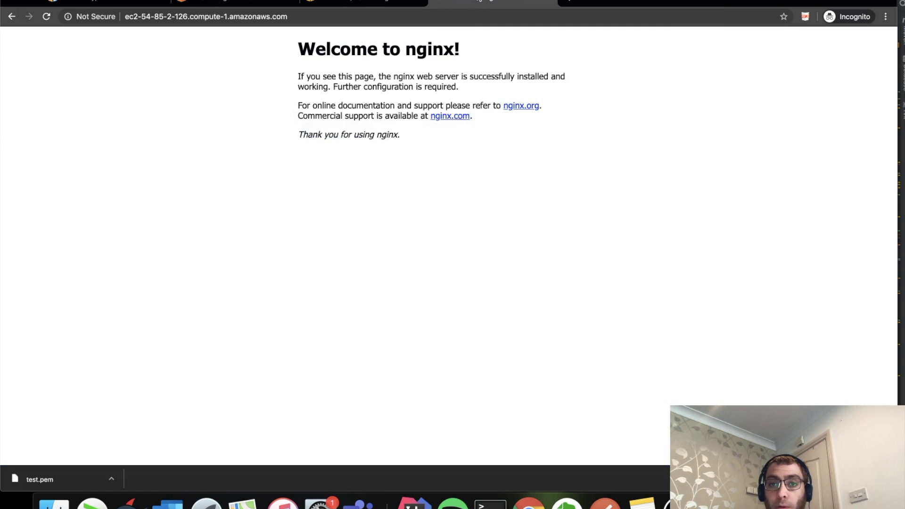
left_click(440, 19)
key("super+v")
key("Return")
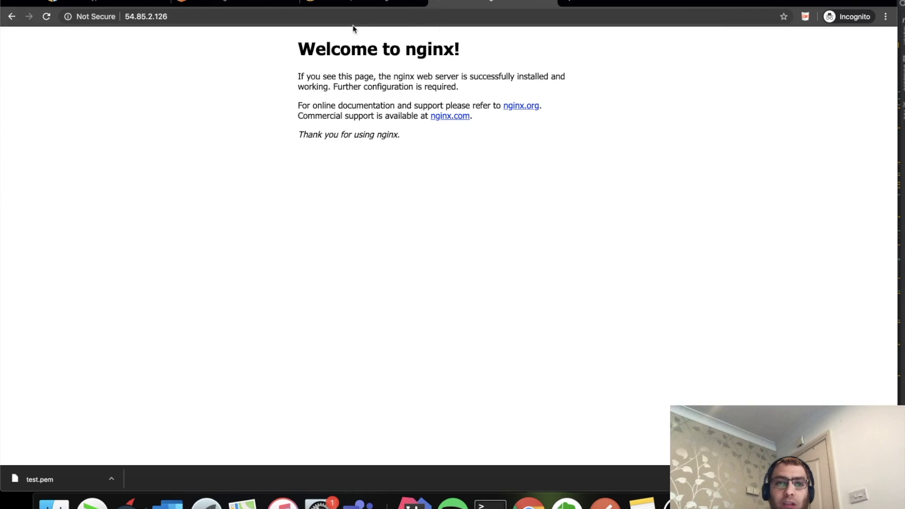
Step: Open the Tutorial instance's launch-wizard-1 security group and examine its inbound rules
left_click(355, 7)
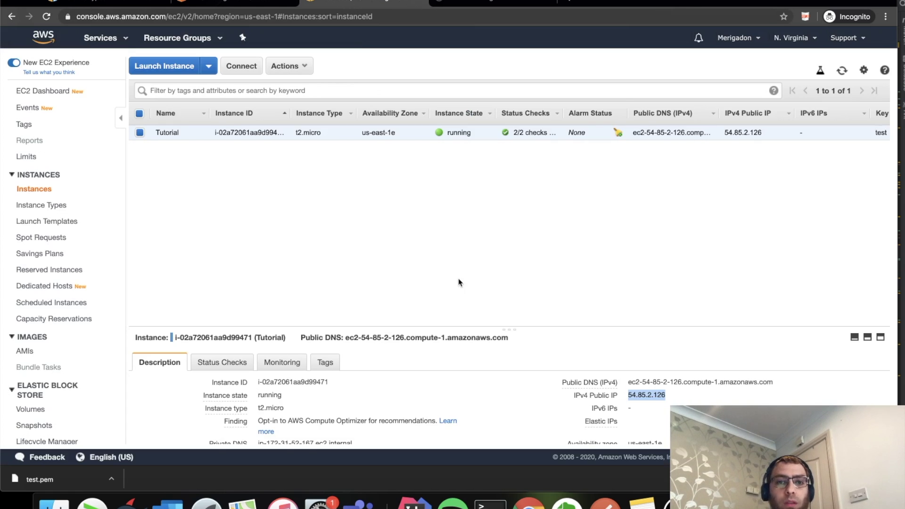
scroll(70, 285, "down", 3)
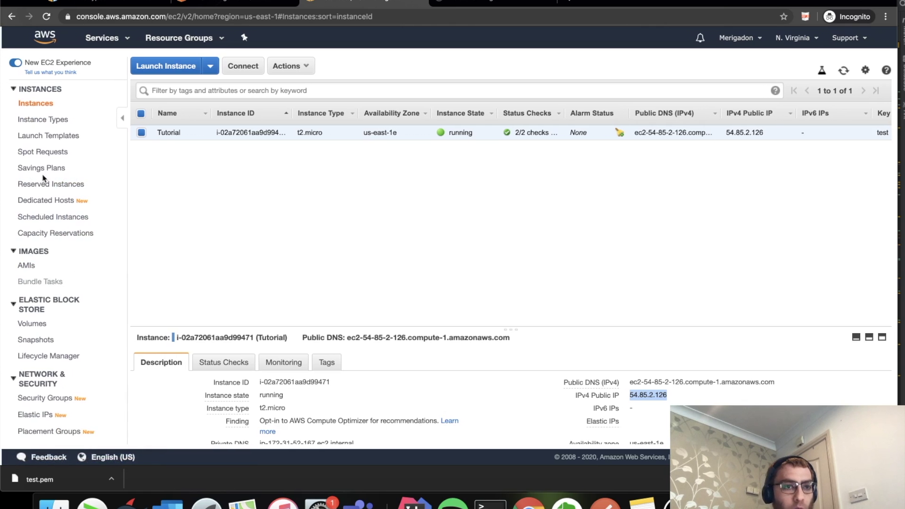
scroll(49, 176, "down", 1)
scroll(49, 177, "down", 3)
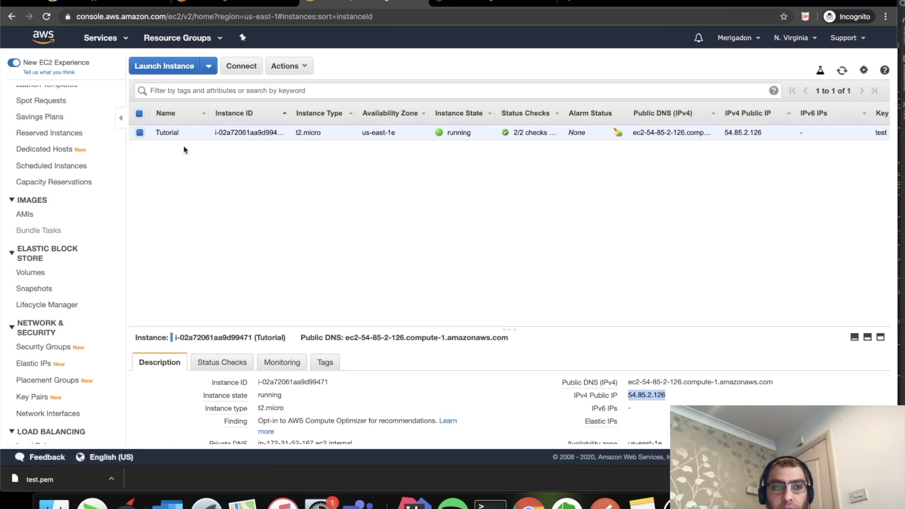
scroll(556, 393, "down", 3)
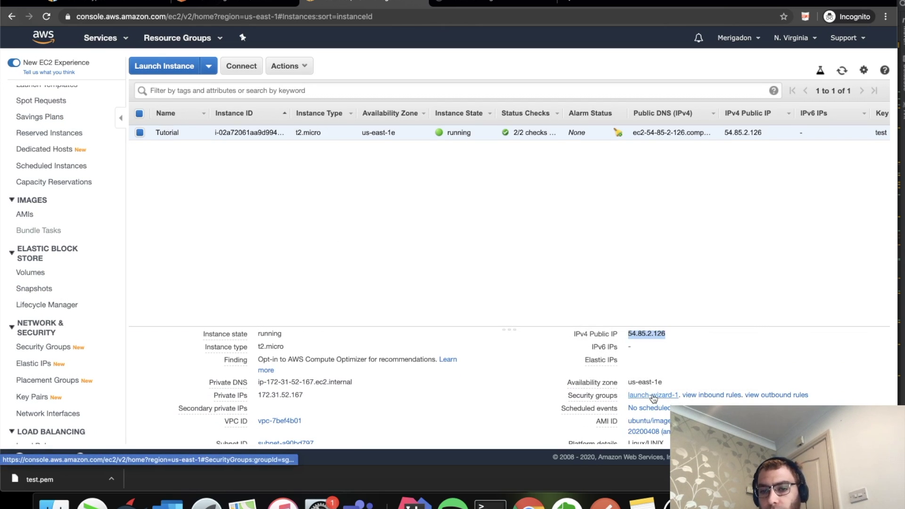
left_click(638, 396)
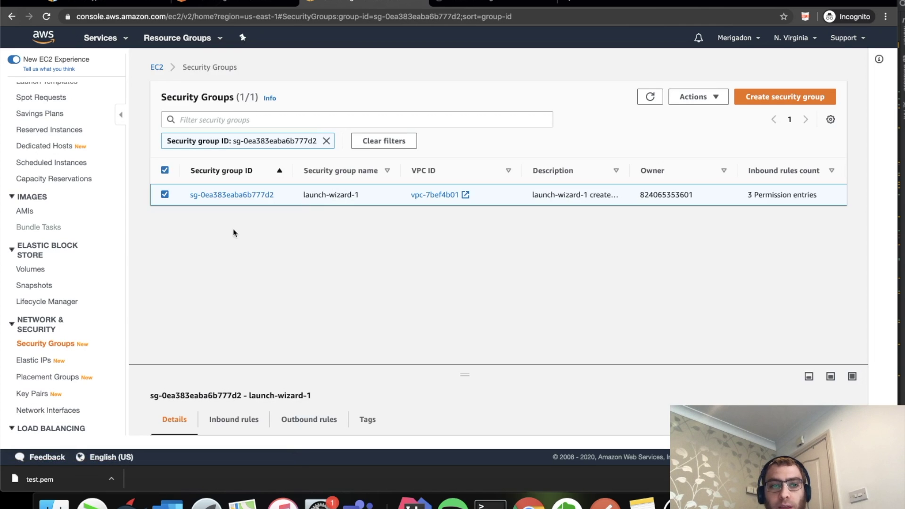
left_click_drag(472, 367, 466, 278)
scroll(223, 296, "down", 2)
left_click(223, 296)
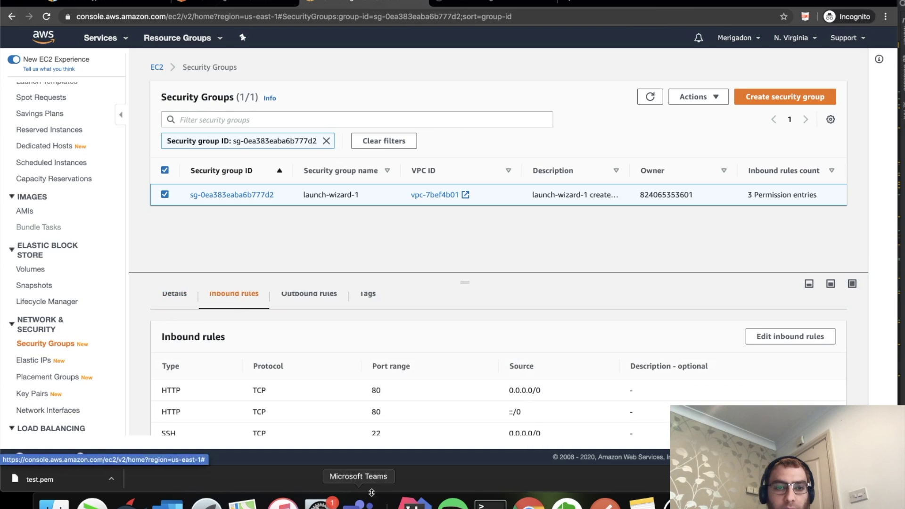
scroll(359, 405, "down", 2)
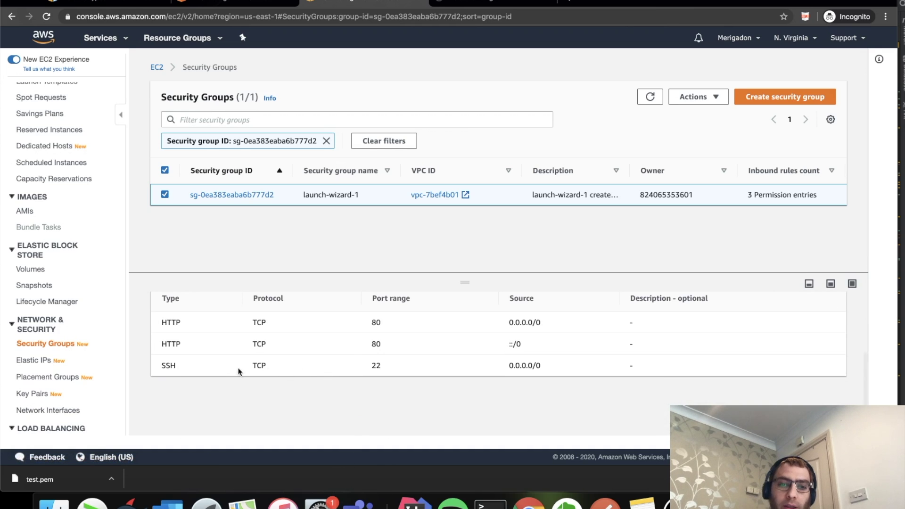
scroll(627, 329, "up", 2)
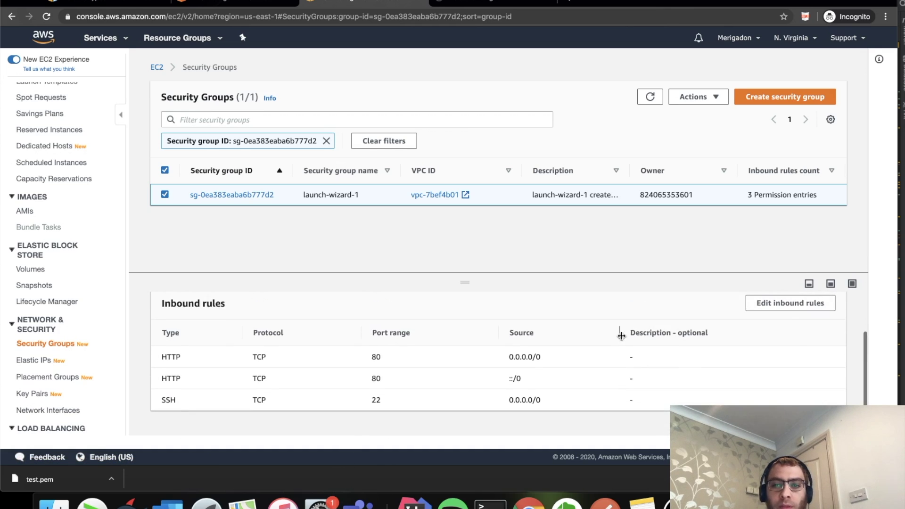
Step: Delete both HTTP port 80 inbound rules from launch-wizard-1, keeping only SSH, and save the rules
left_click(791, 303)
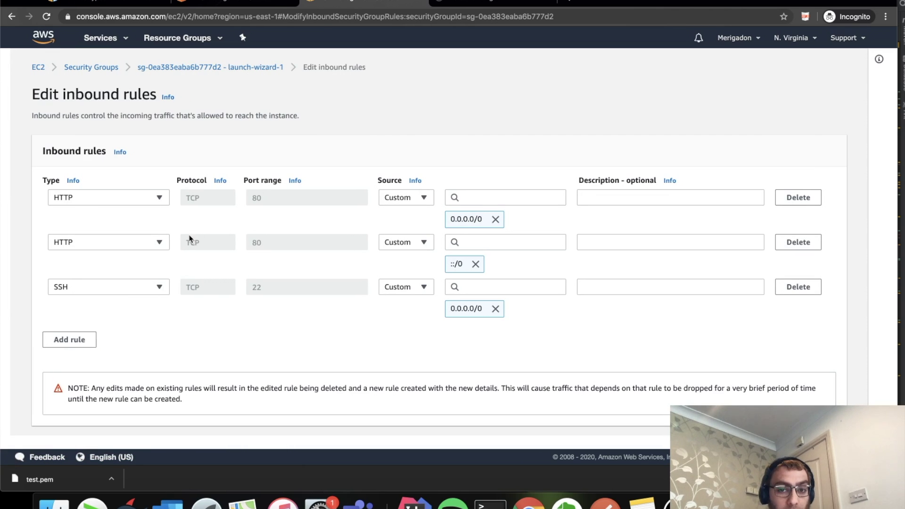
left_click(808, 245)
left_click(801, 198)
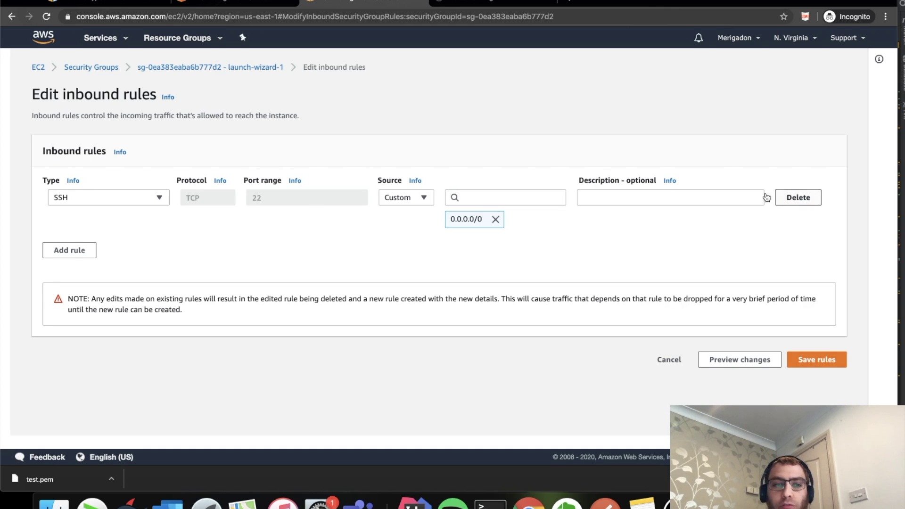
left_click(826, 361)
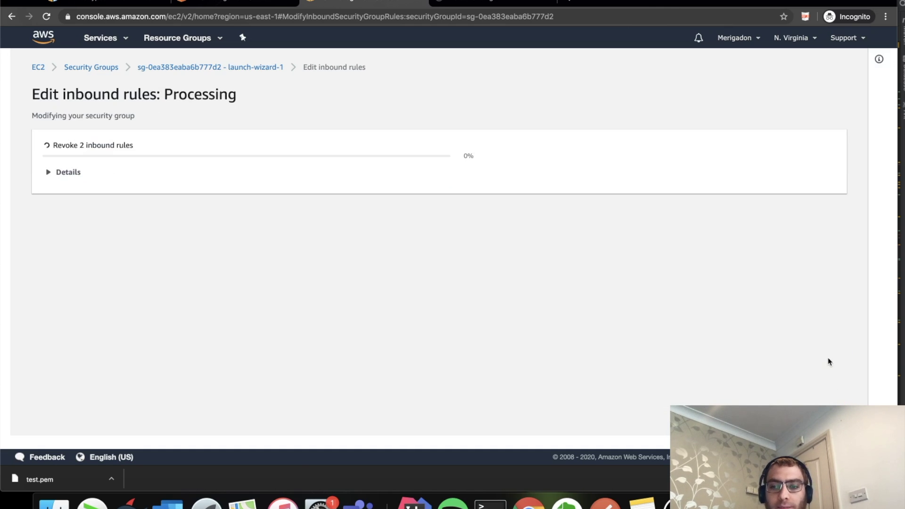
scroll(555, 421, "down", 2)
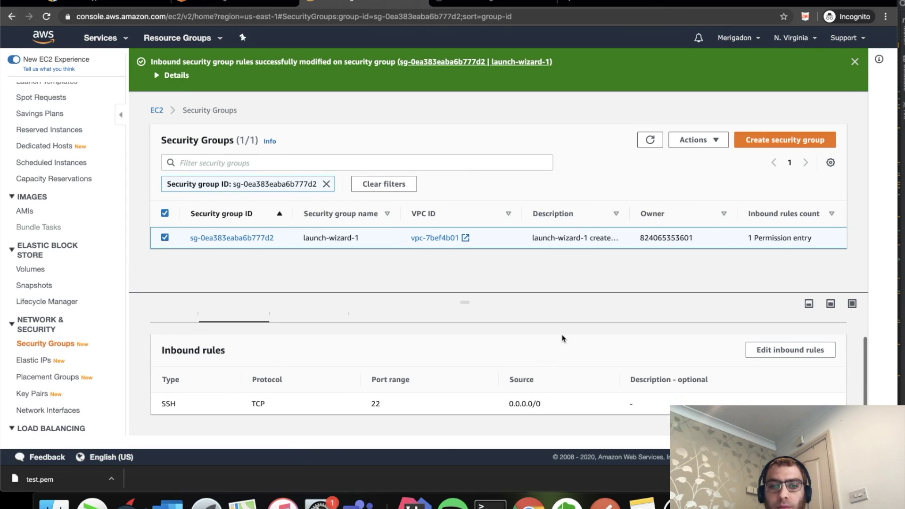
Step: Reload 54.85.2.126 in the nginx page's tab to test HTTP access without the port 80 rules
left_click(494, 6)
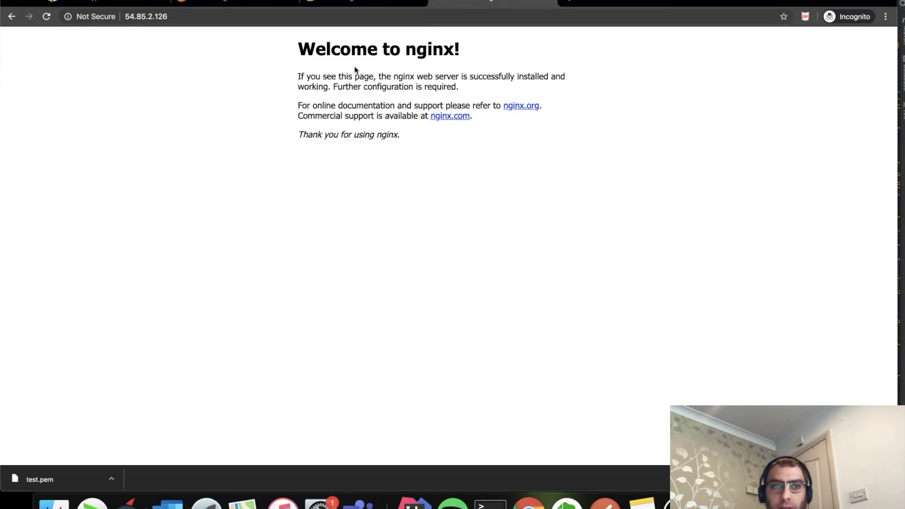
left_click(279, 15)
key("Return")
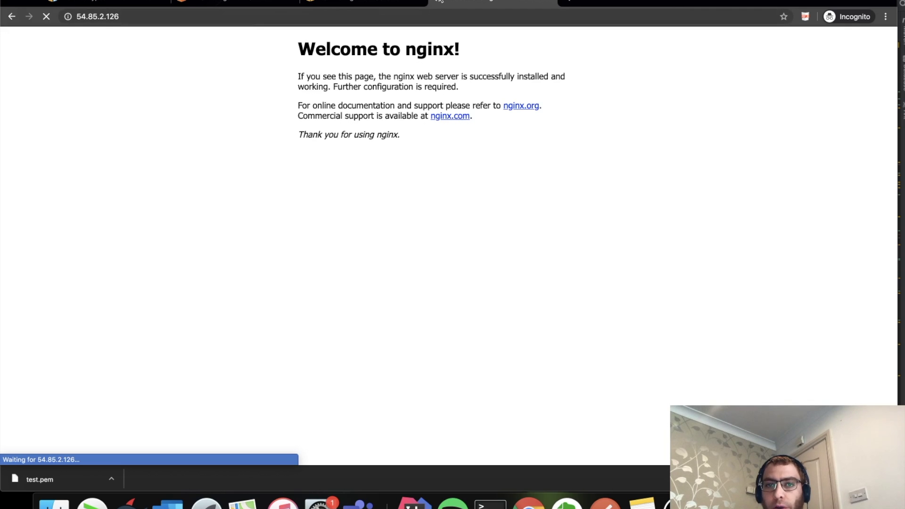
Step: Terminate the Tutorial instance from the EC2 instances list, confirm the termination, and check which instance state actions it still offers
left_click(404, 4)
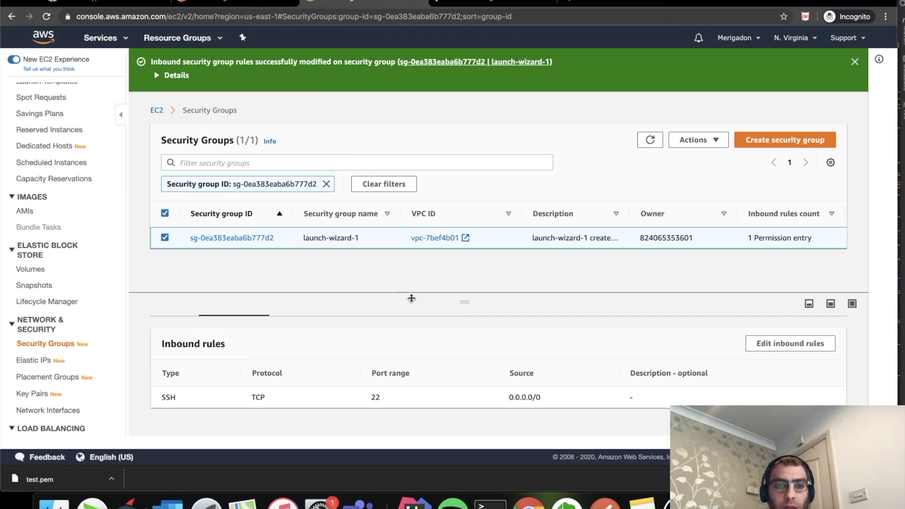
scroll(71, 260, "up", 3)
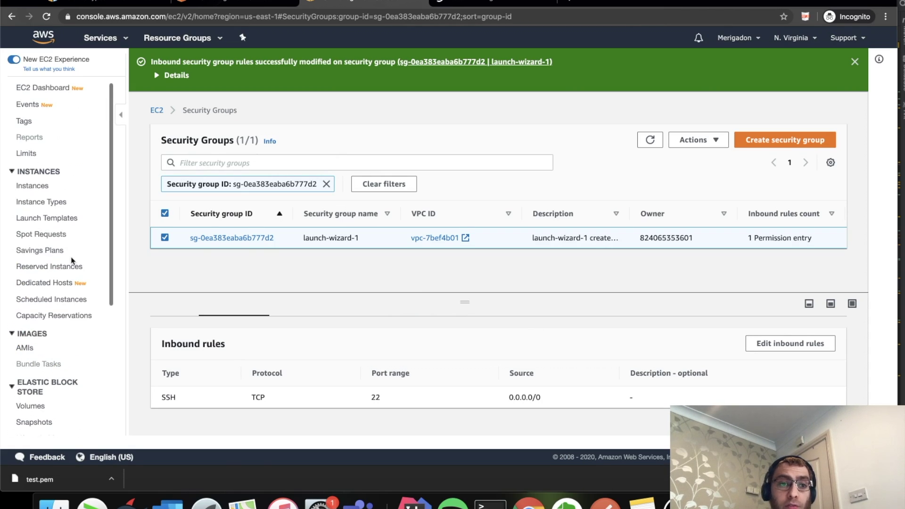
left_click(34, 187)
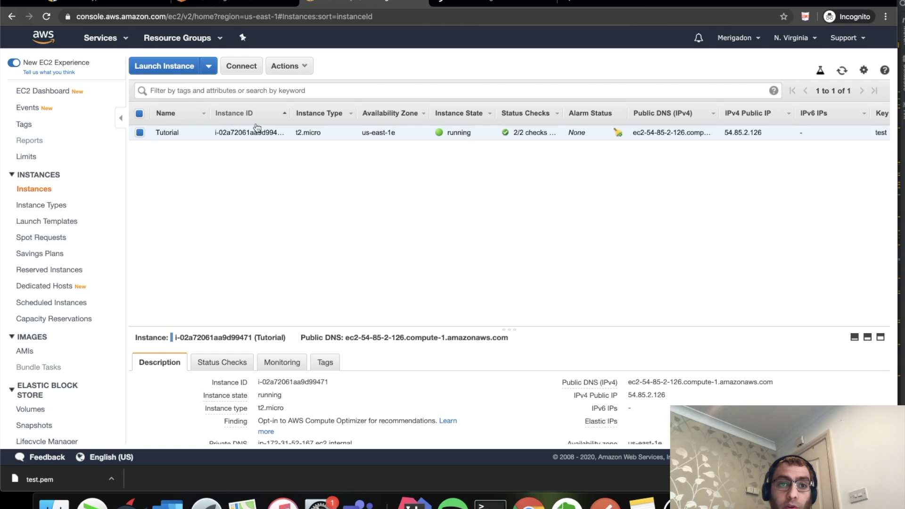
left_click(285, 66)
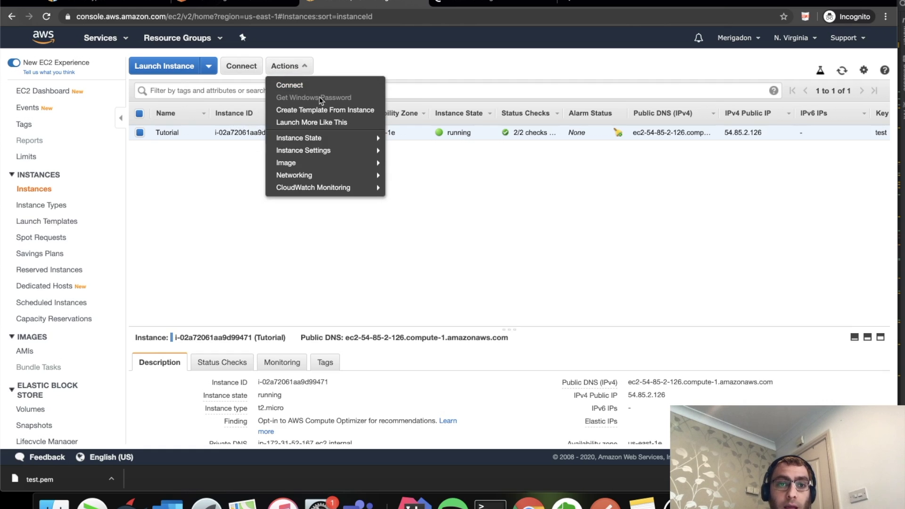
mouse_move(334, 138)
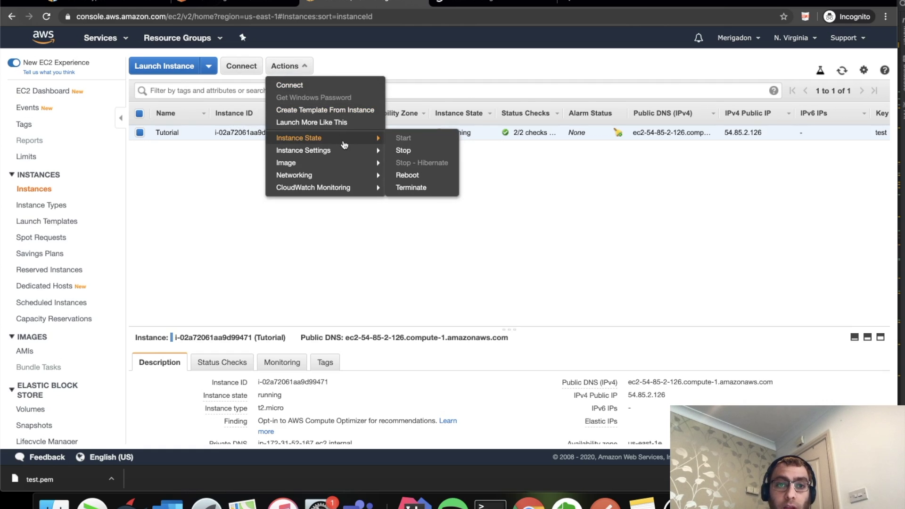
left_click(428, 189)
left_click(606, 320)
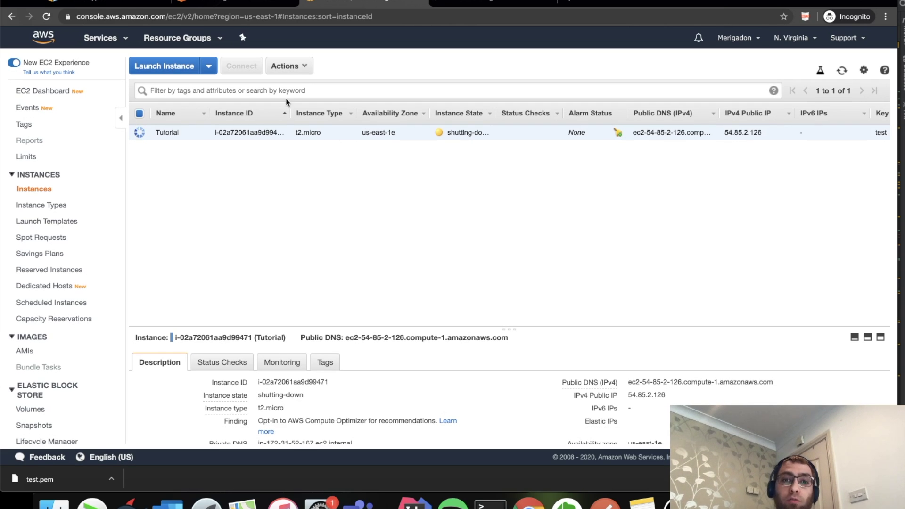
left_click(289, 73)
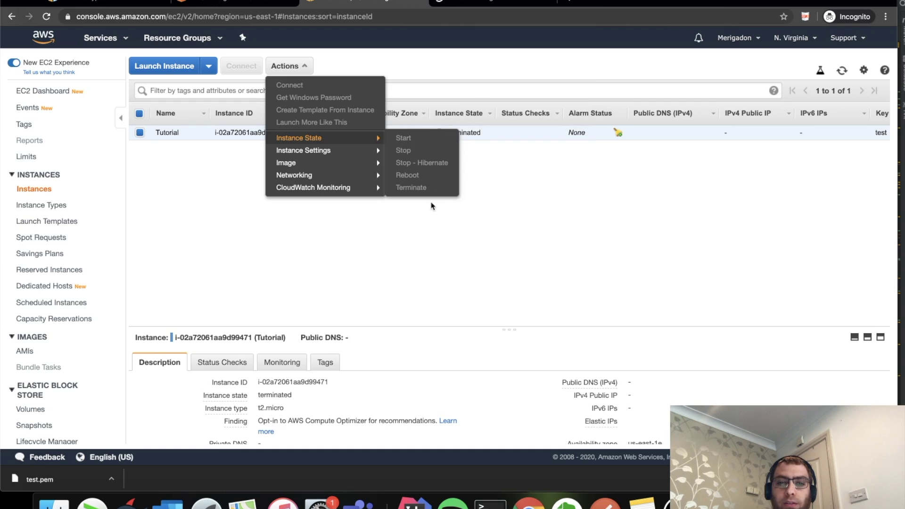
left_click(549, 199)
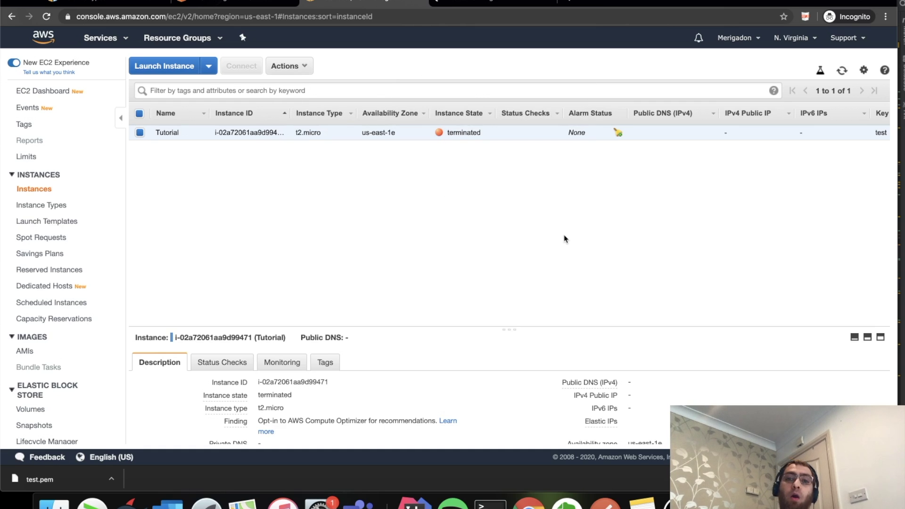